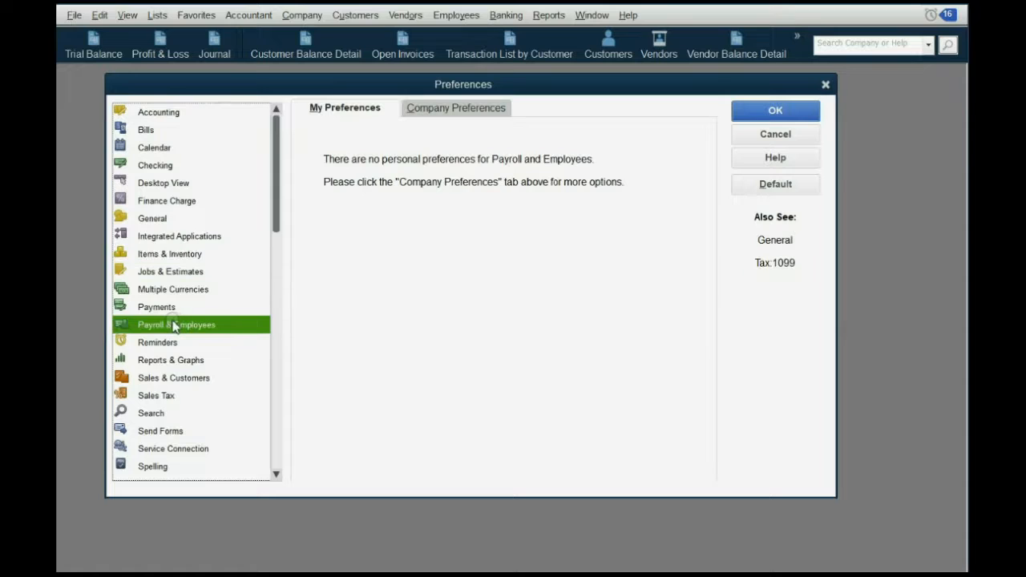
Turn on multiple currency tracking in the company preferences and accept the considerations about enabling it.
click(173, 294)
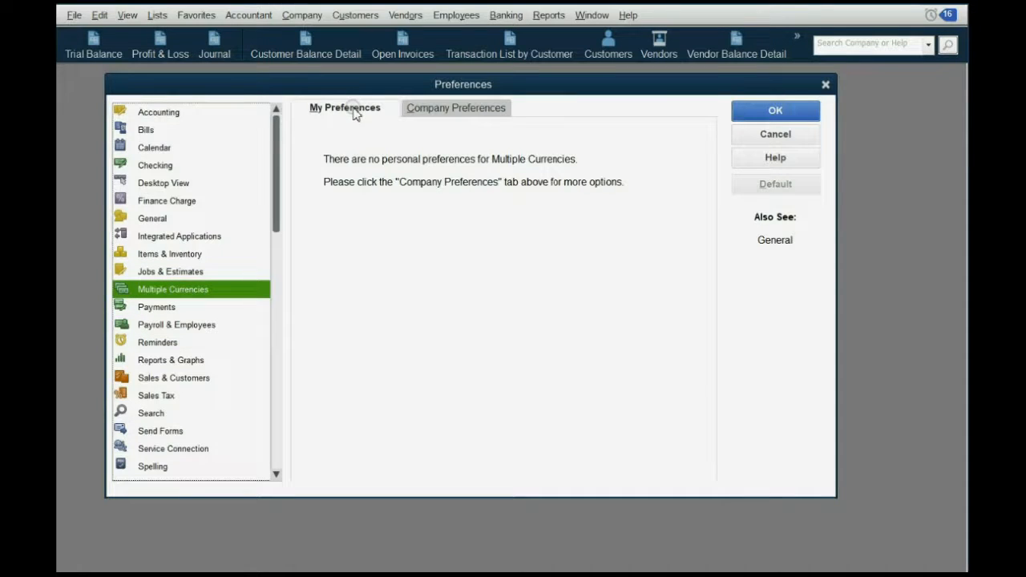
click(454, 110)
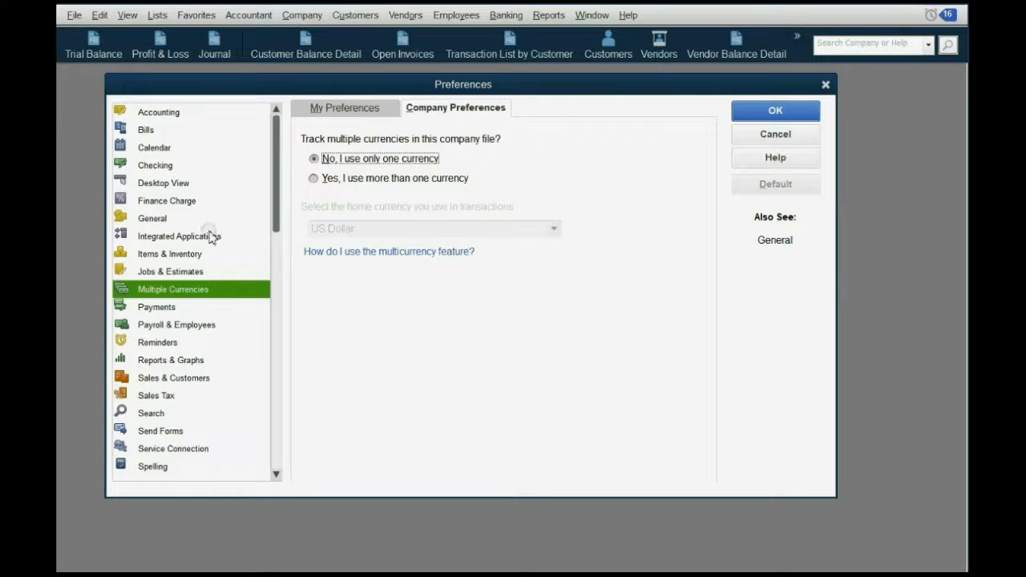
click(174, 288)
click(335, 181)
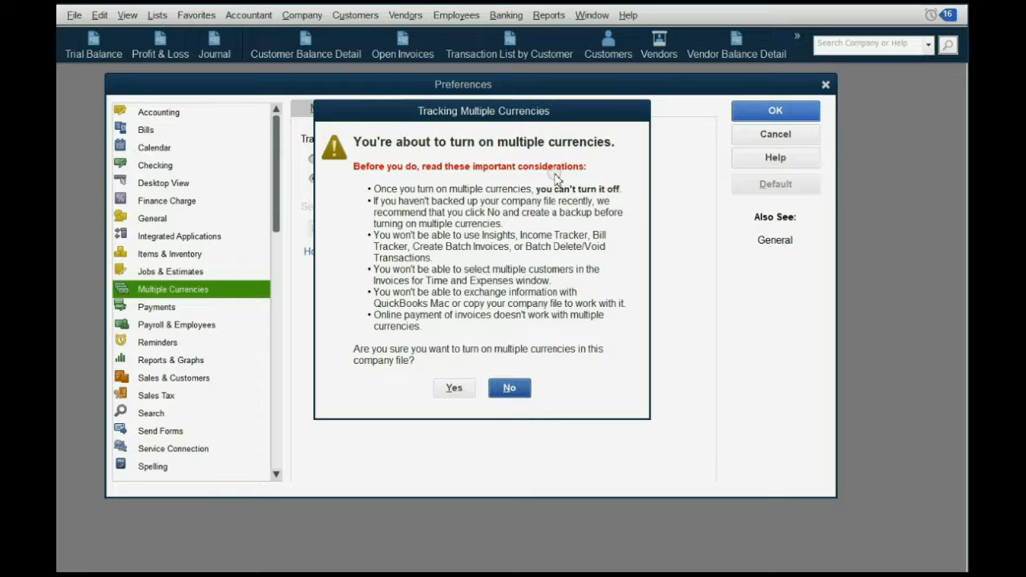
click(452, 394)
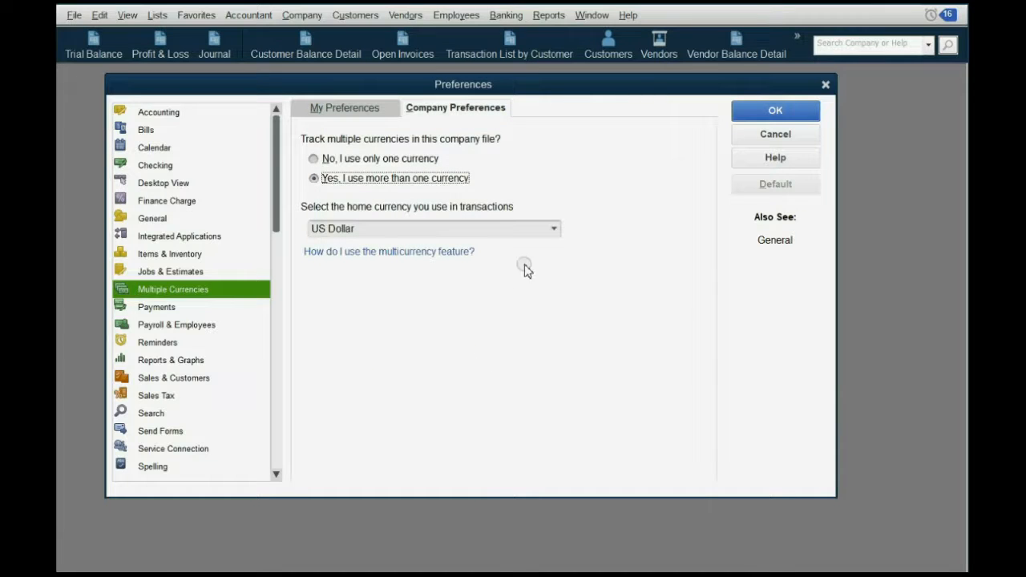
Keep US Dollar as the home currency, save the preferences and let the company file reopen.
click(554, 231)
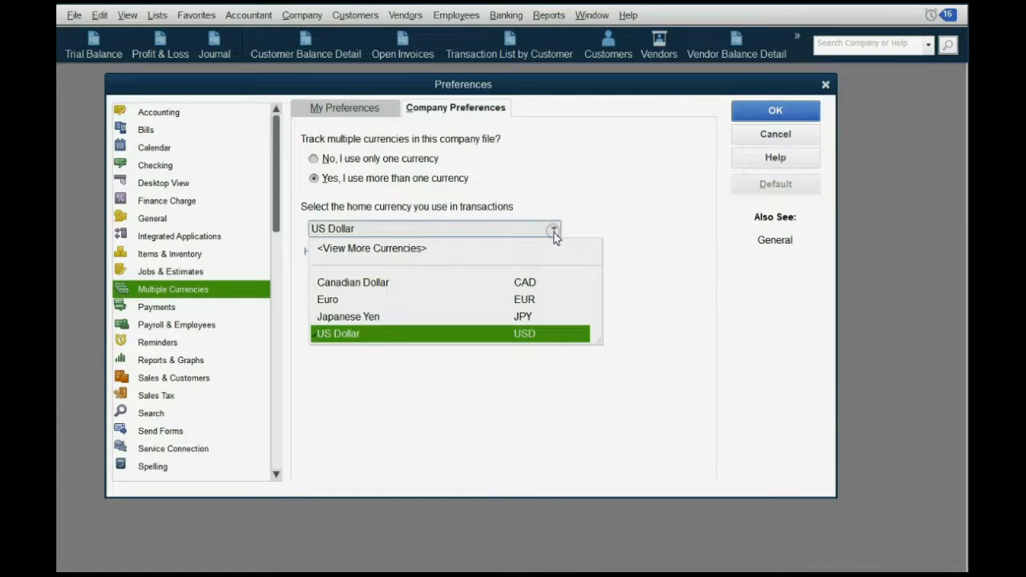
click(554, 231)
click(554, 231)
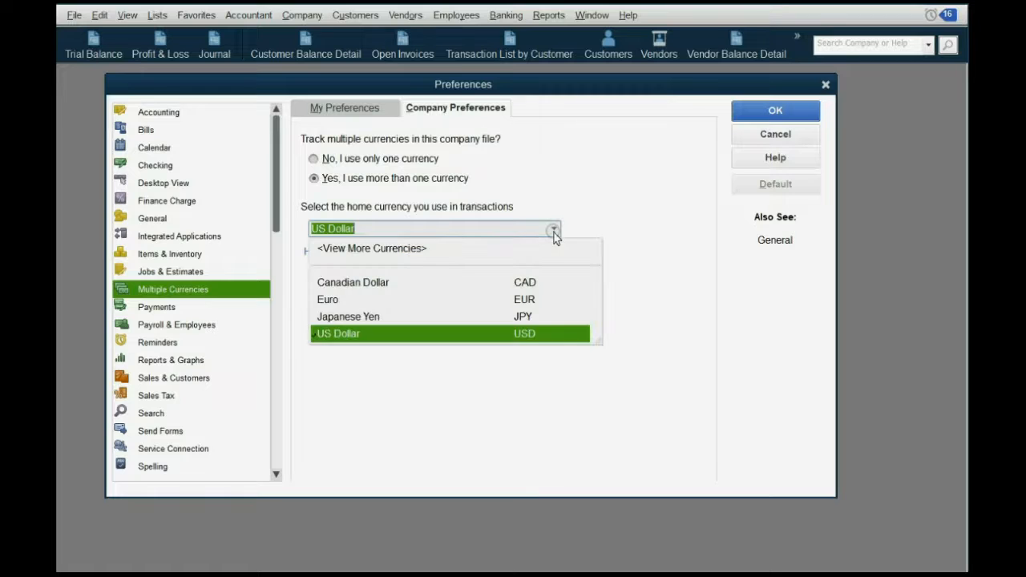
click(554, 231)
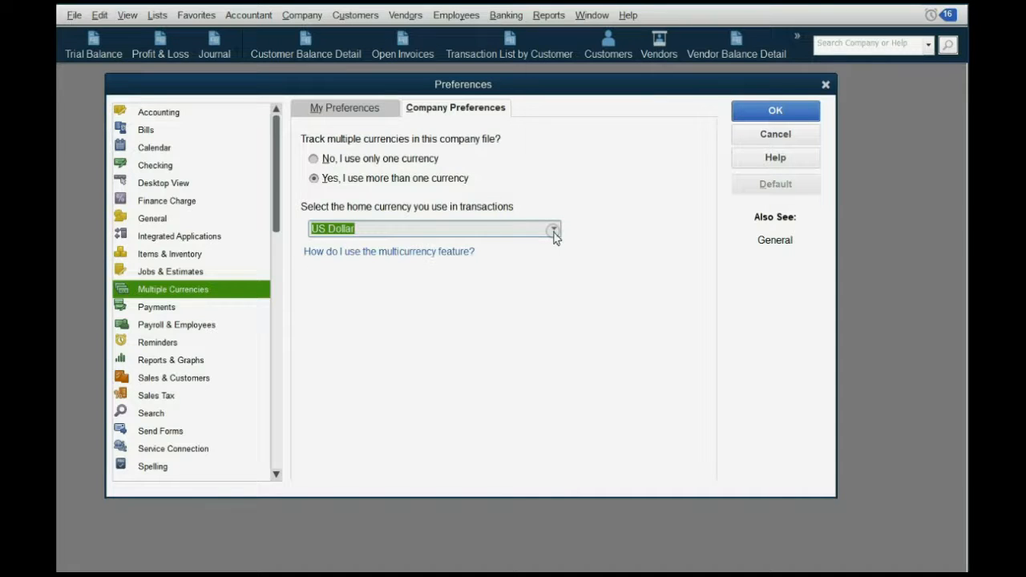
click(770, 112)
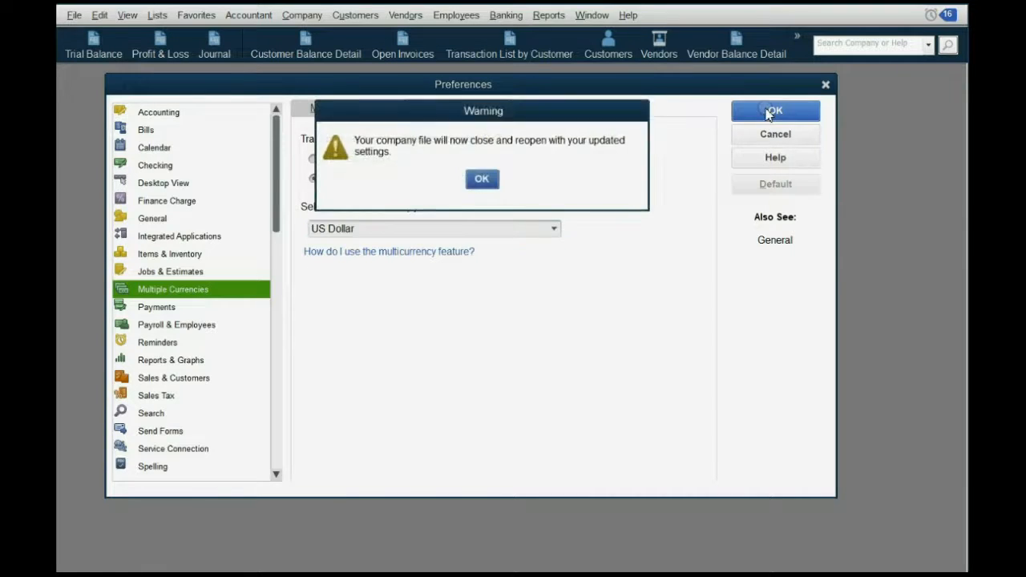
click(480, 180)
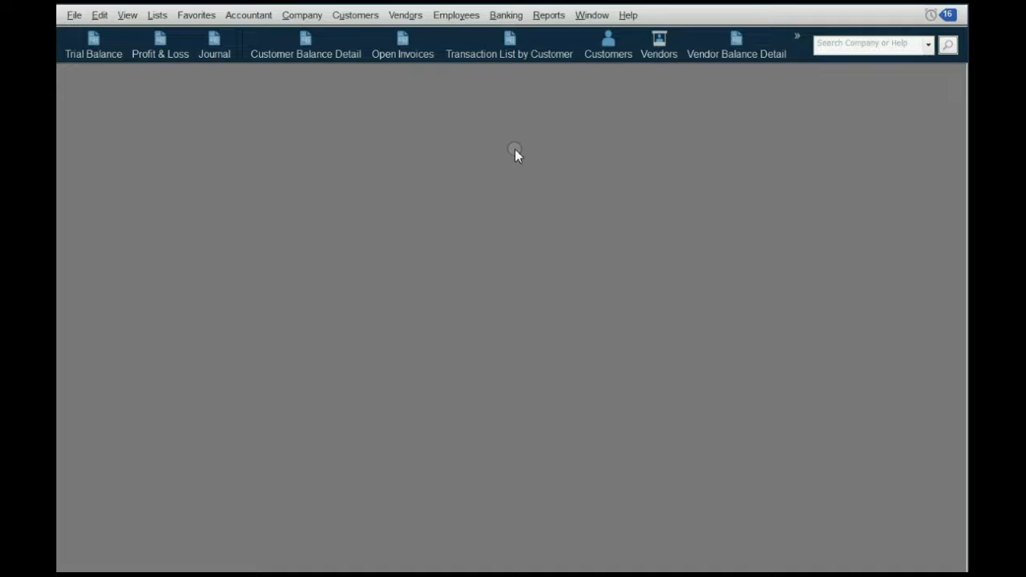
View the Currency List in an enlarged window with only active currencies shown, and close it.
click(161, 17)
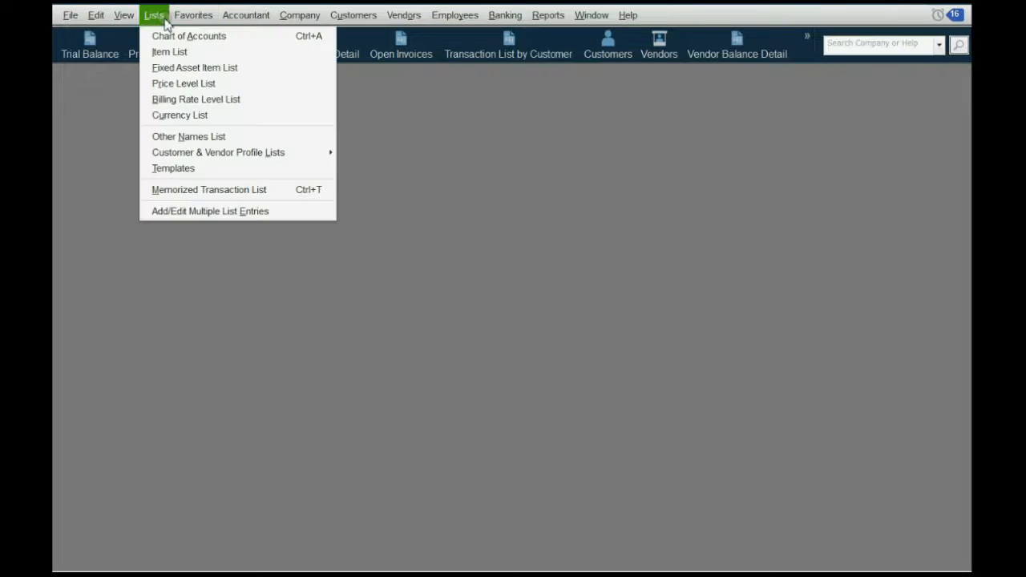
click(181, 118)
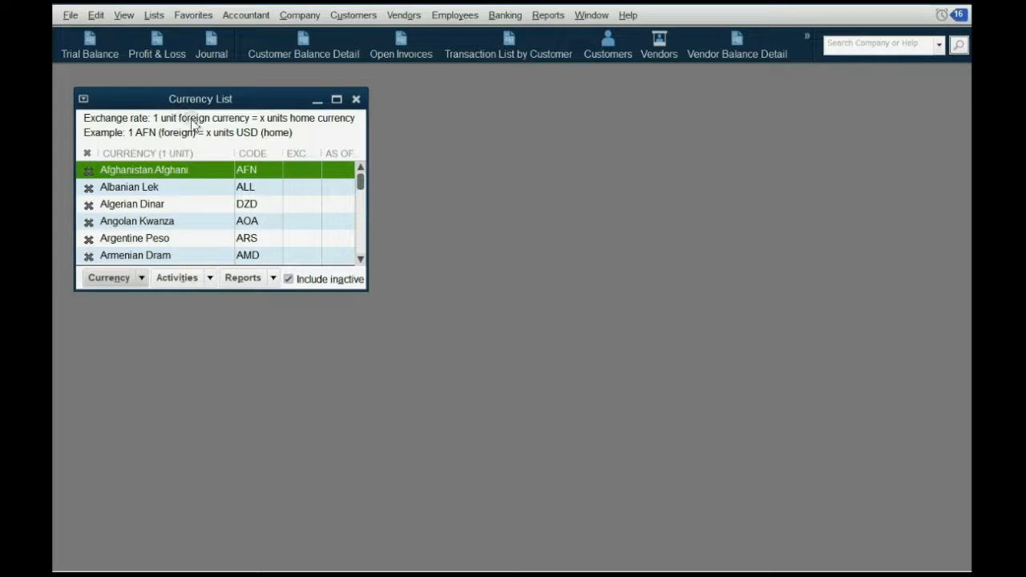
drag(370, 293, 864, 494)
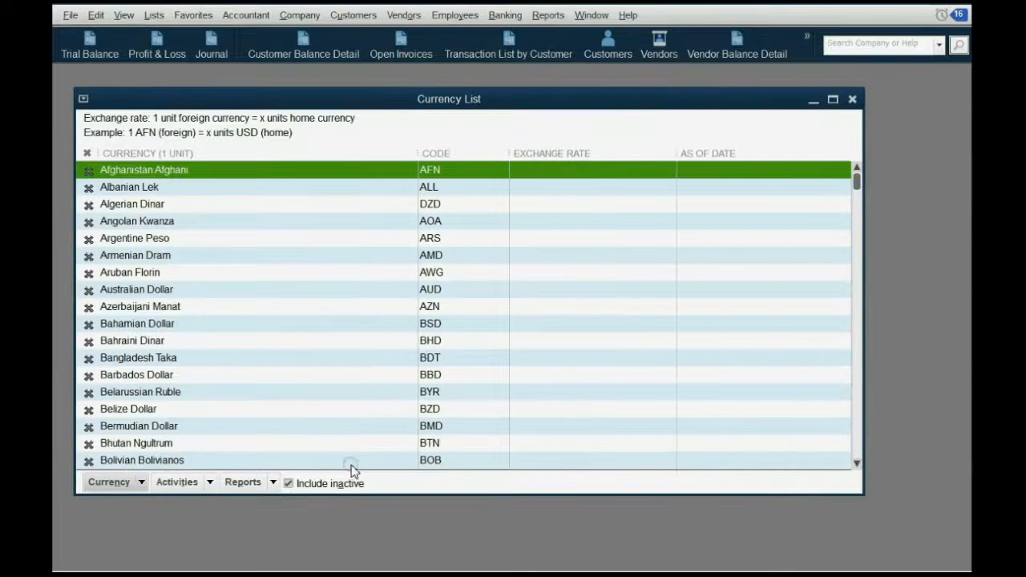
click(288, 483)
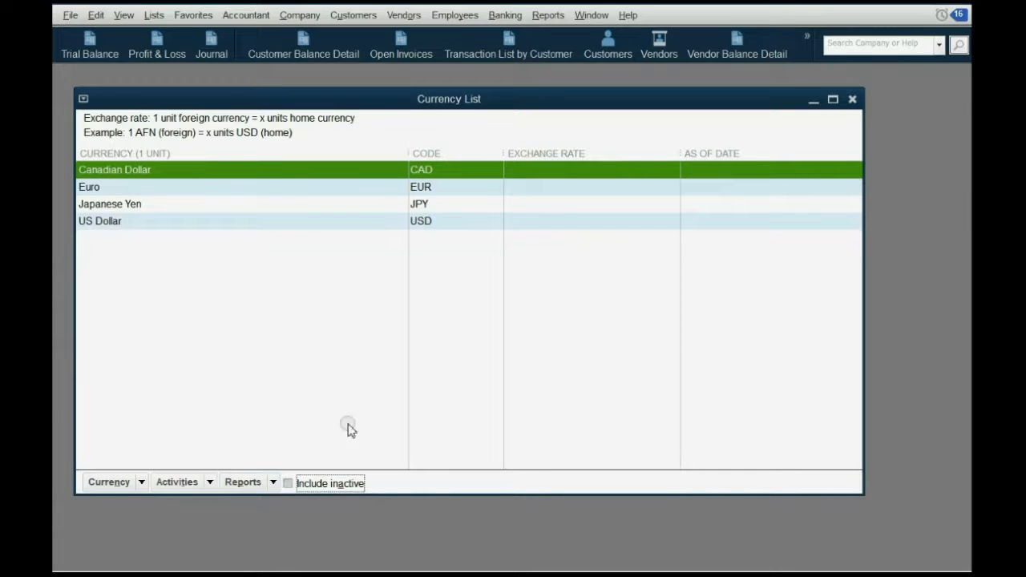
click(851, 101)
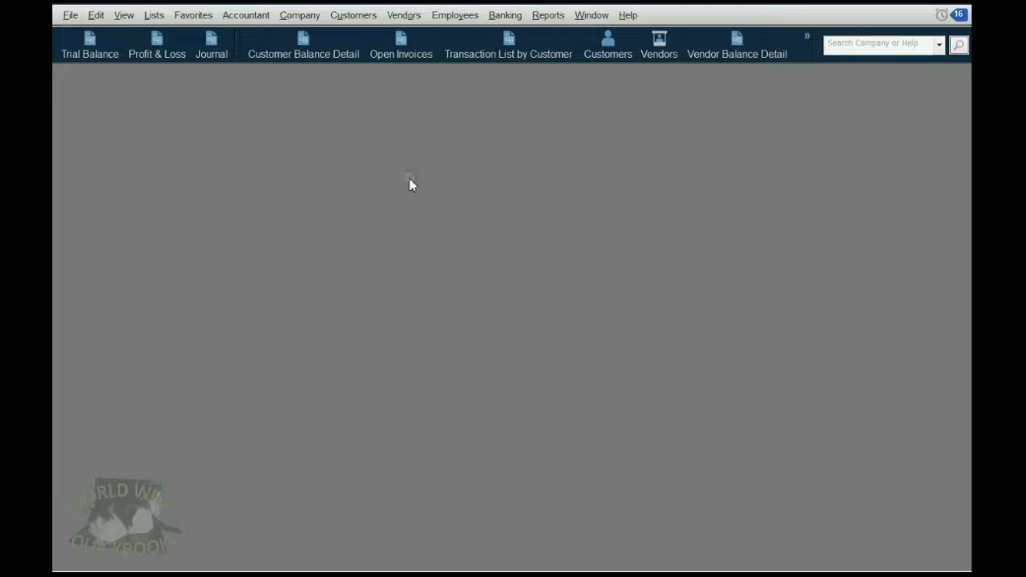
Locate the Realized and Unrealized Gains & Losses reports among the Company & Financial reports without opening them.
click(545, 16)
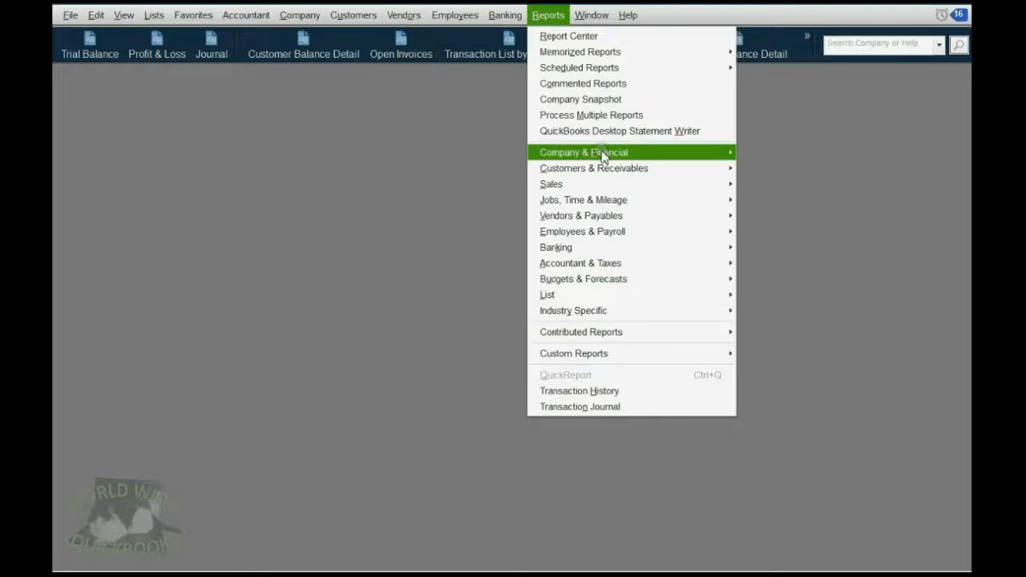
mouse_move(603, 156)
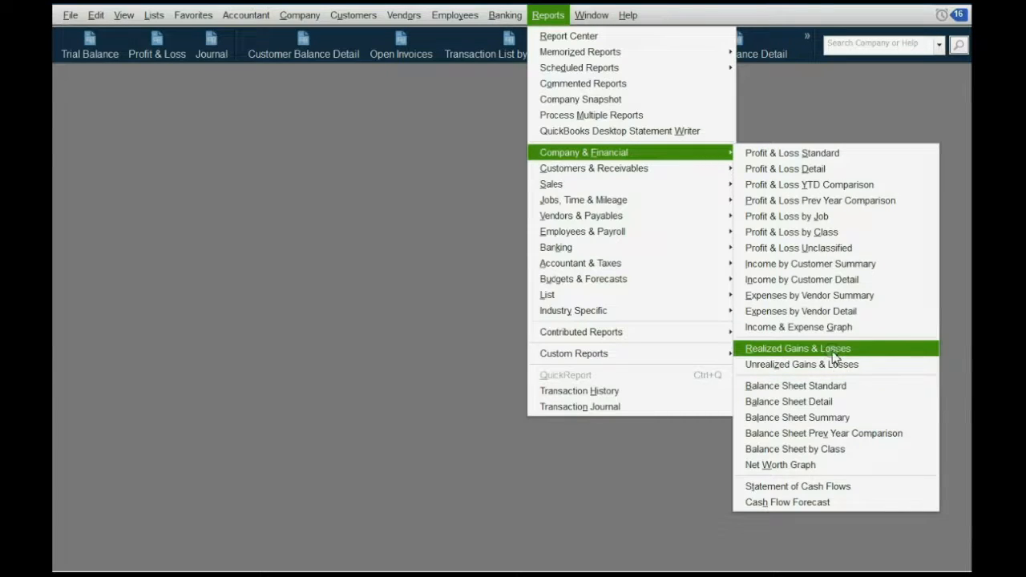
click(225, 346)
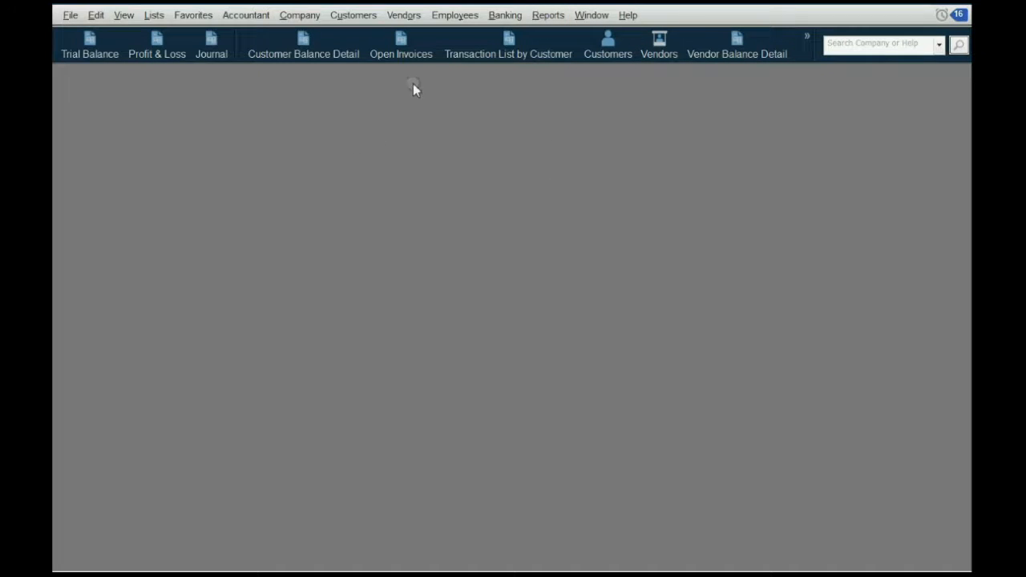
Open a new invoice and check the currency assigned to the customers in its customer list.
click(351, 17)
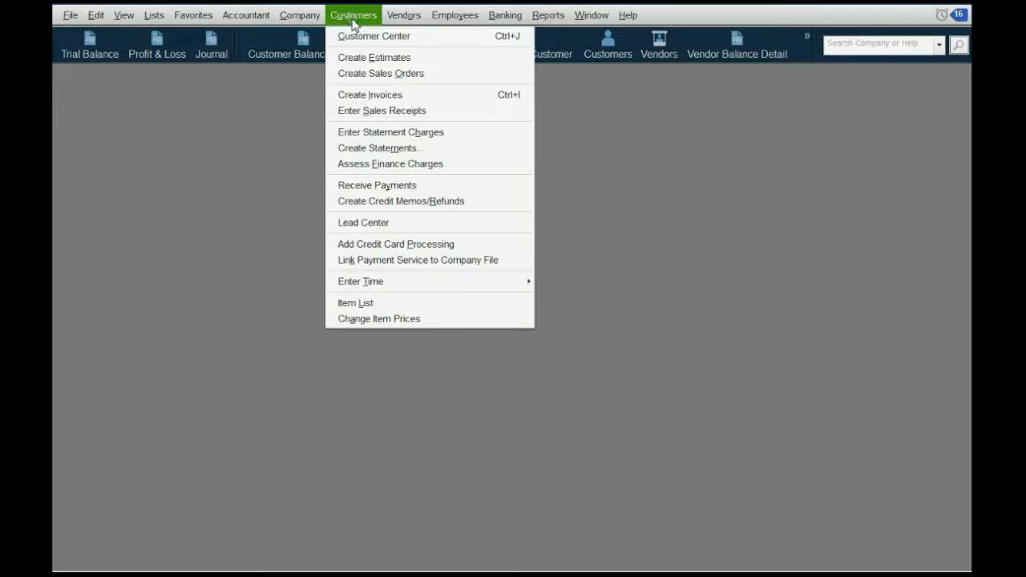
click(380, 96)
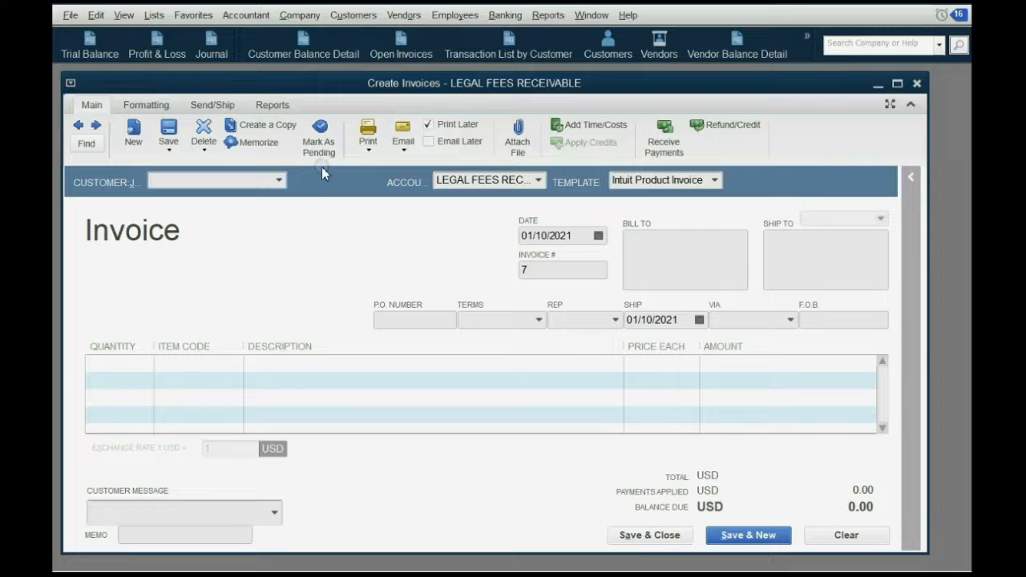
click(279, 181)
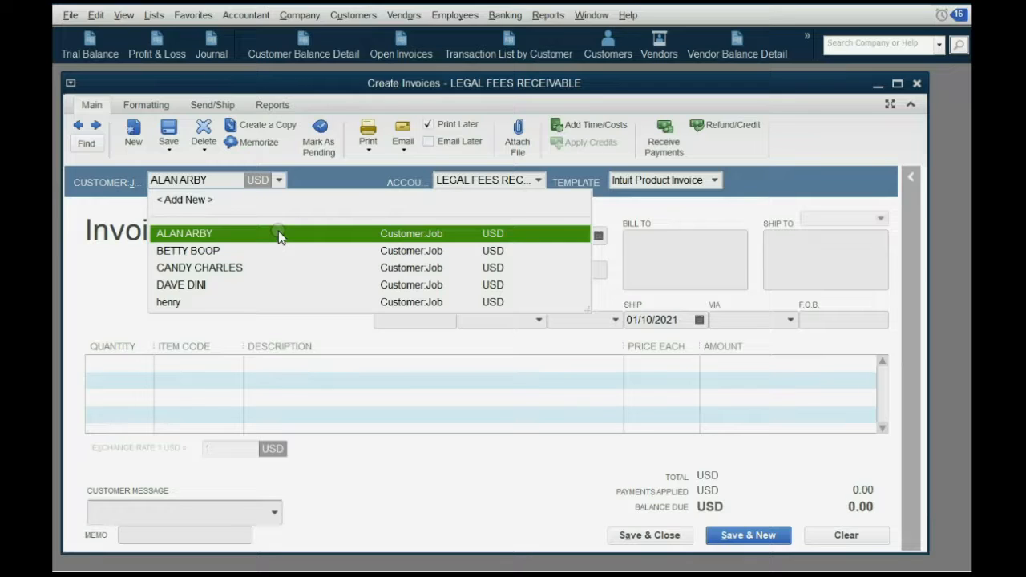
click(493, 234)
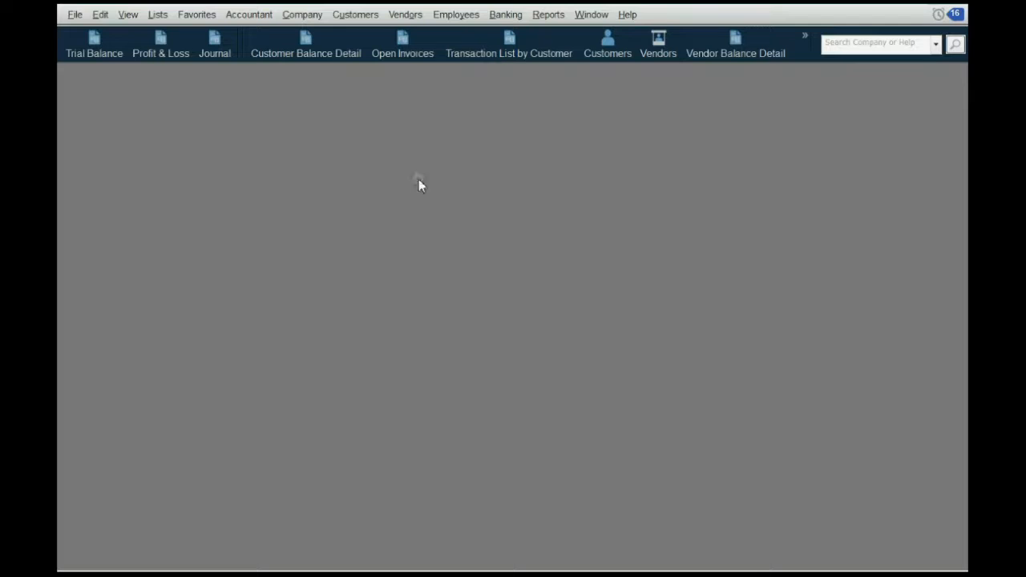
Reopen the Currency List in a shorter window and go through the US Dollar, Canadian Dollar, Euro and Japanese Yen entries.
click(160, 18)
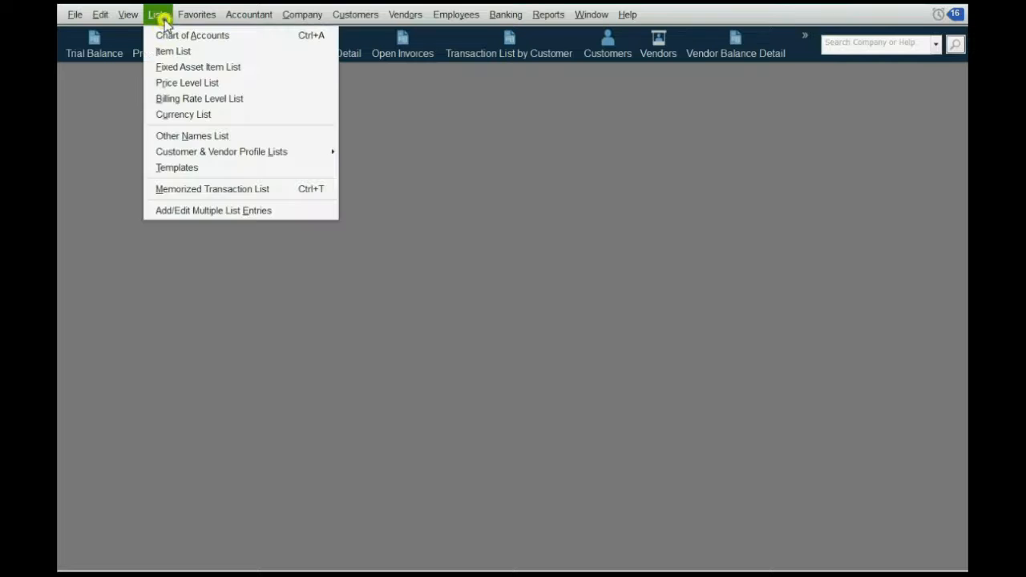
click(186, 114)
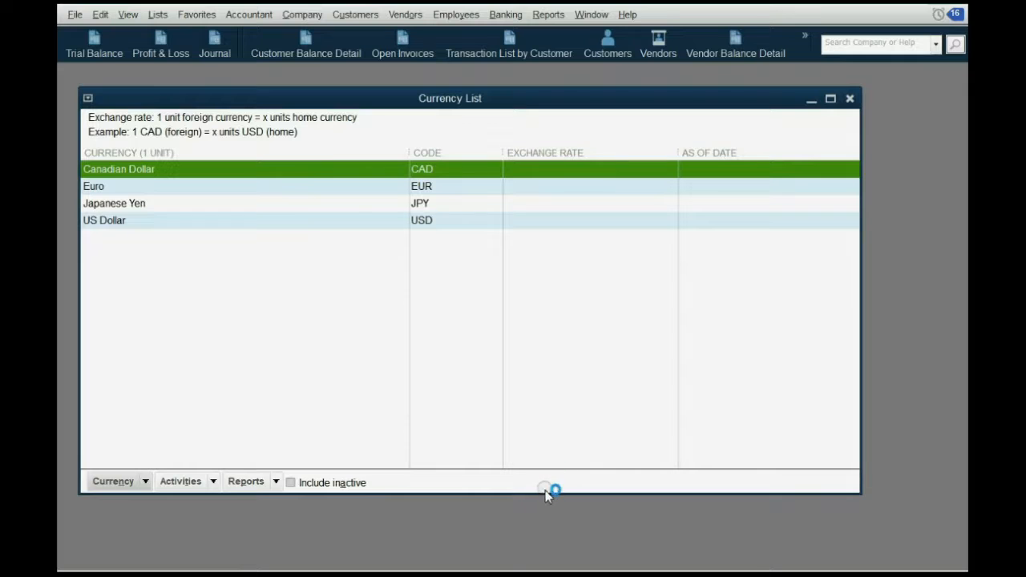
drag(547, 493, 556, 343)
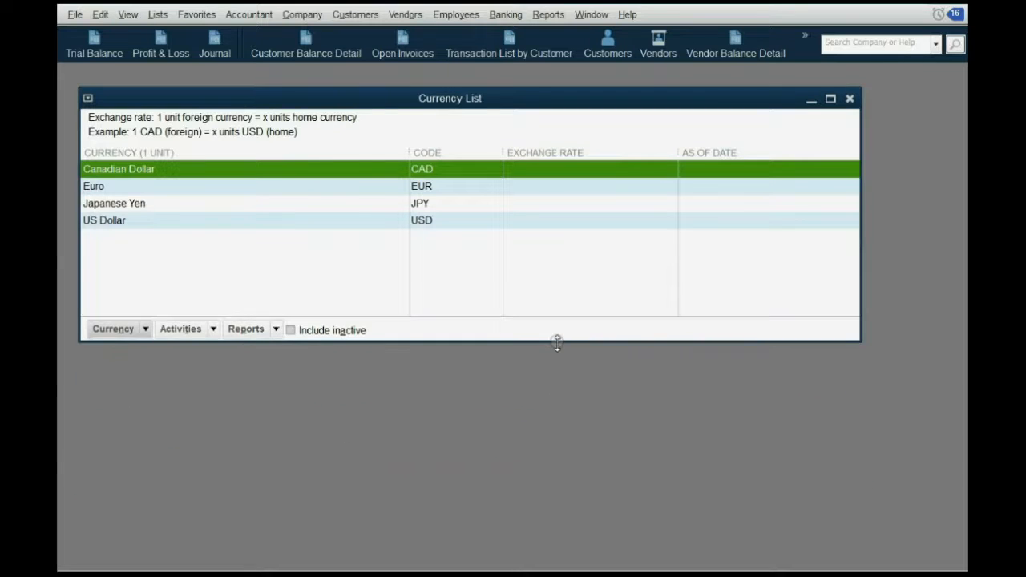
click(153, 222)
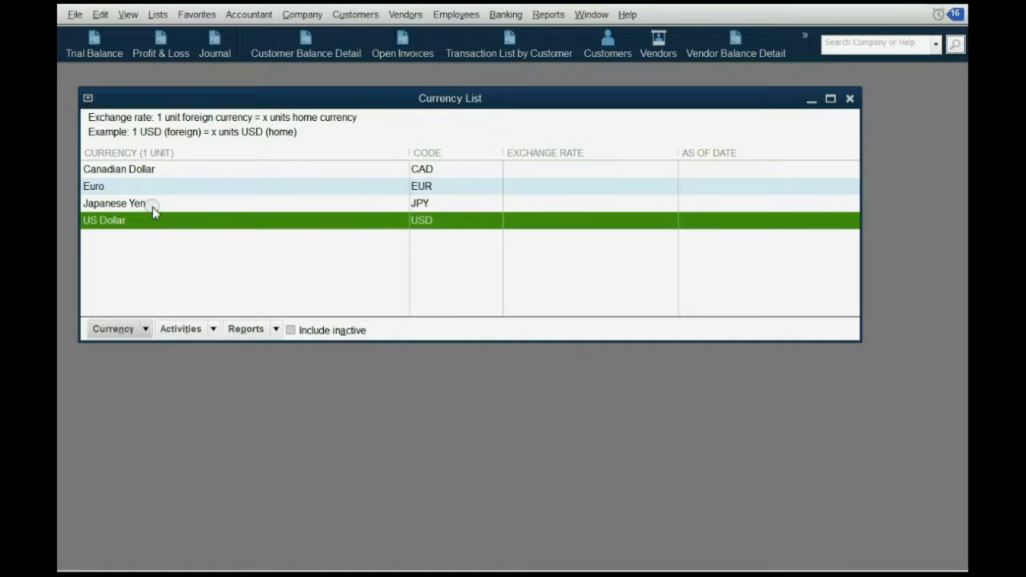
click(148, 170)
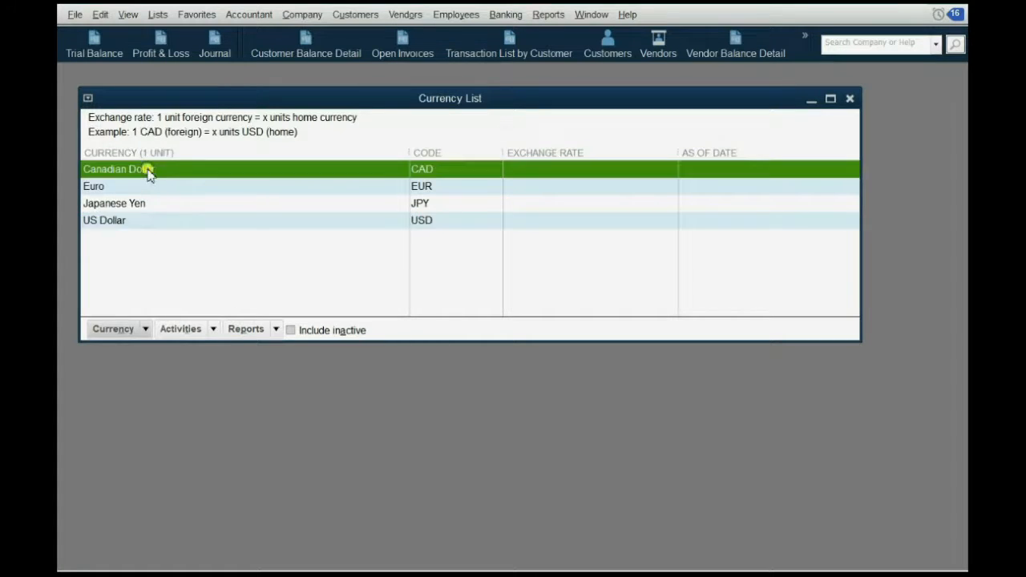
click(147, 186)
click(151, 206)
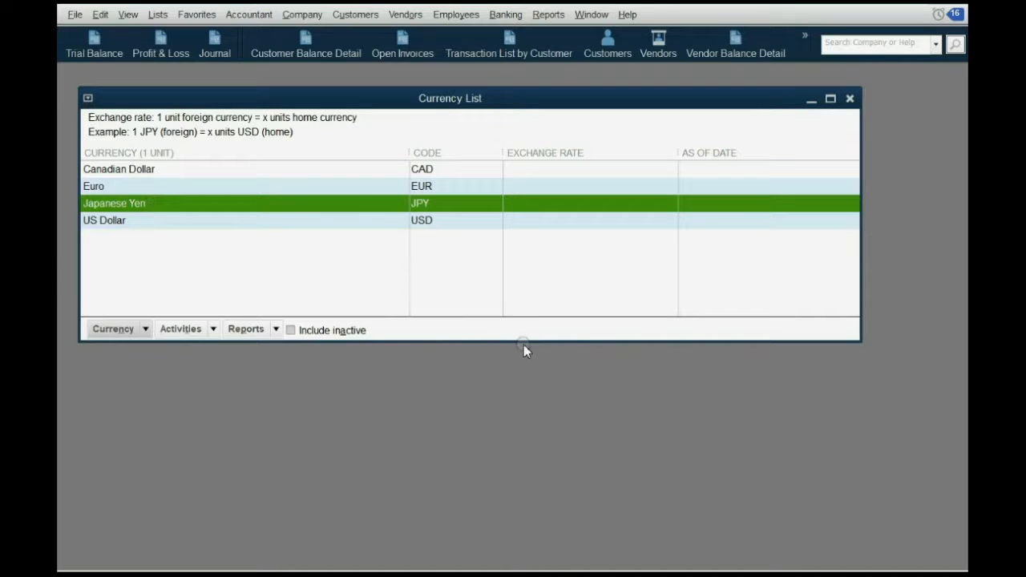
Enlarge the Currency List, include inactive currencies and browse the full list of available currencies.
drag(522, 341, 506, 539)
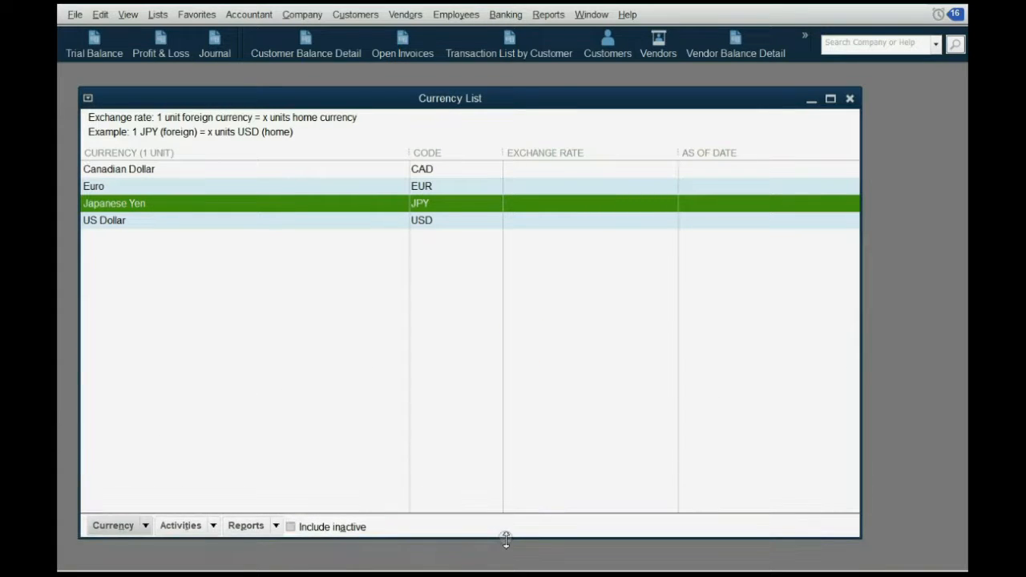
click(290, 526)
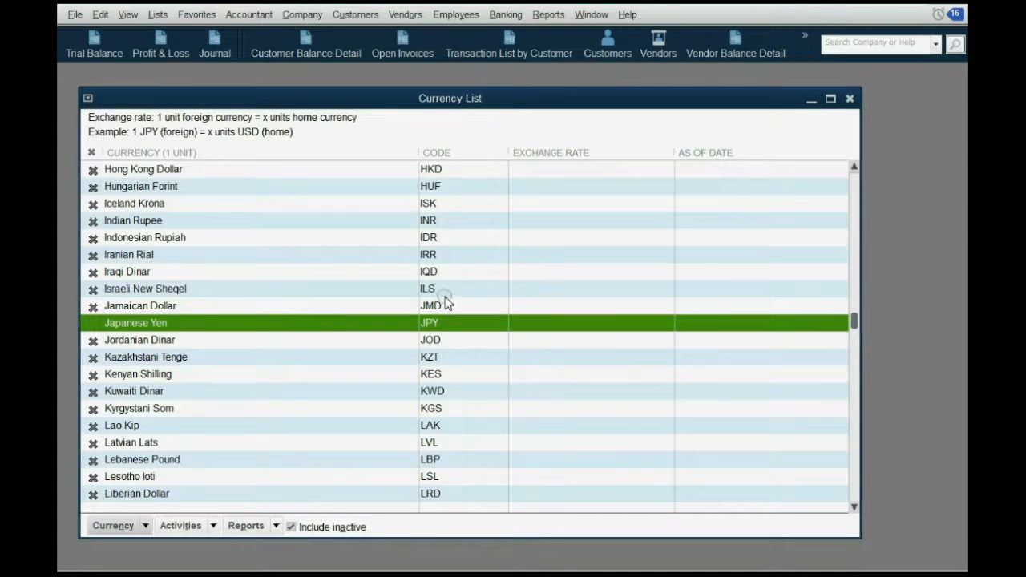
scroll(454, 289, down, 7)
scroll(453, 289, down, 15)
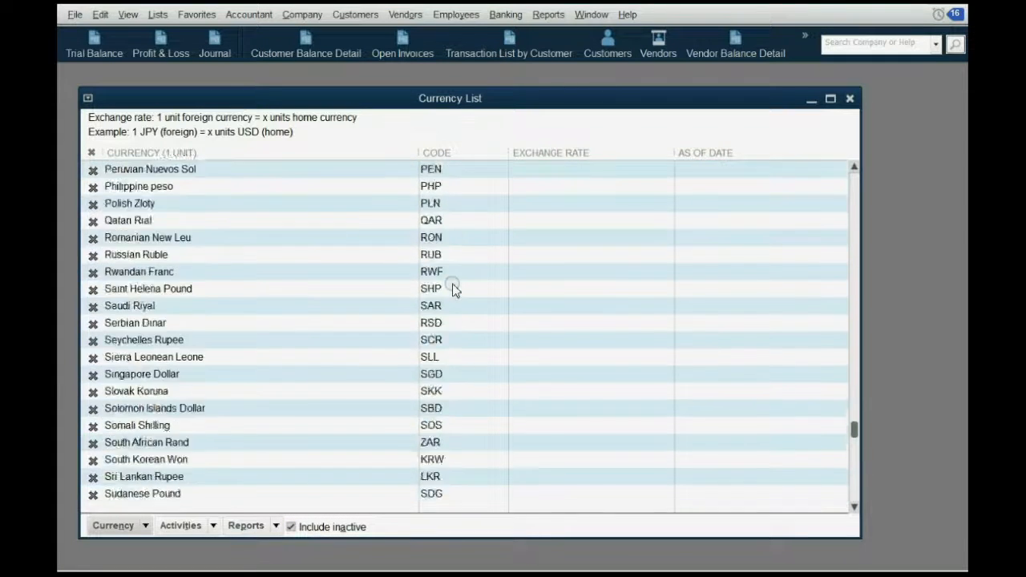
scroll(454, 289, down, 4)
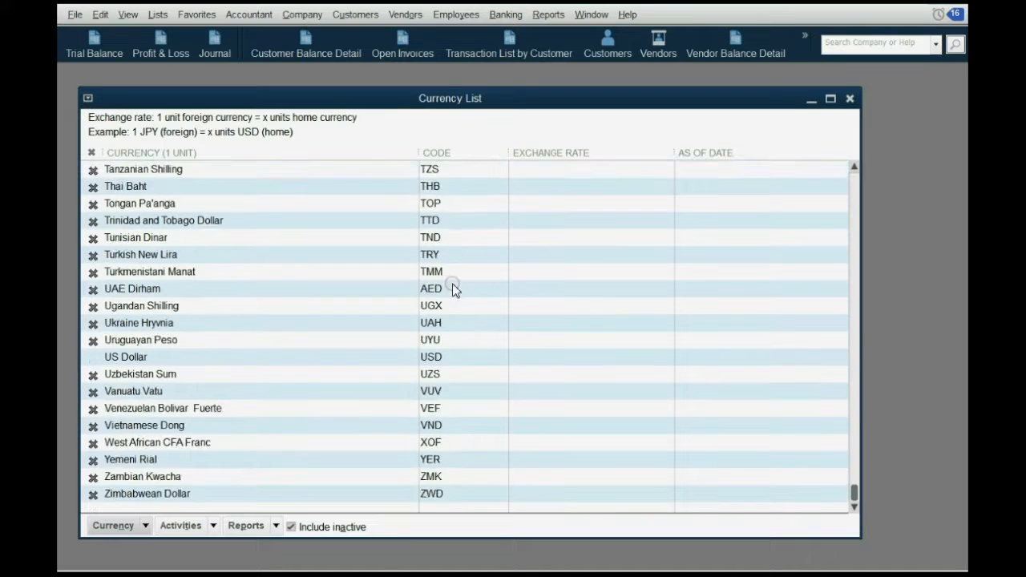
scroll(454, 289, up, 13)
scroll(454, 288, up, 20)
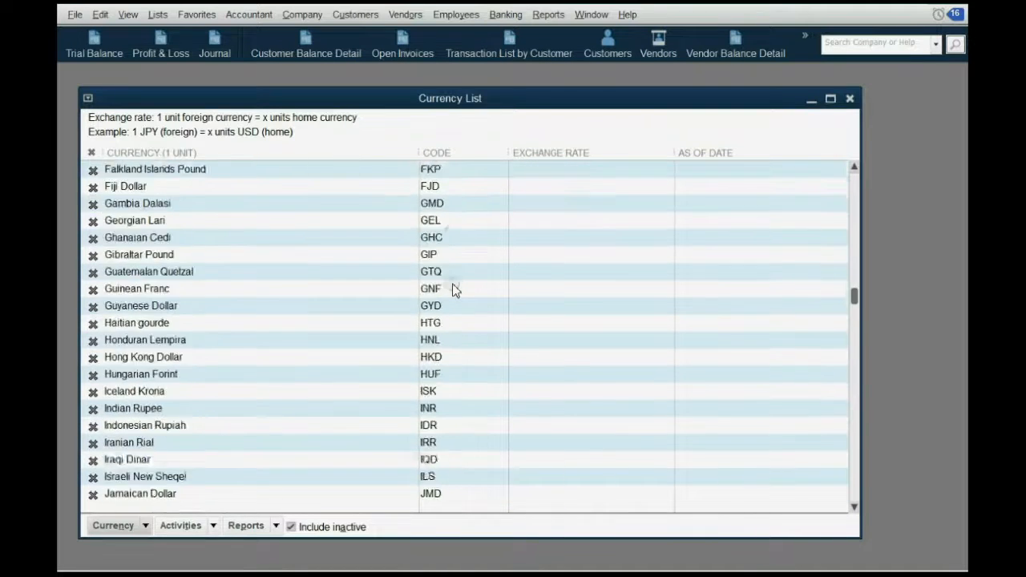
scroll(454, 288, up, 4)
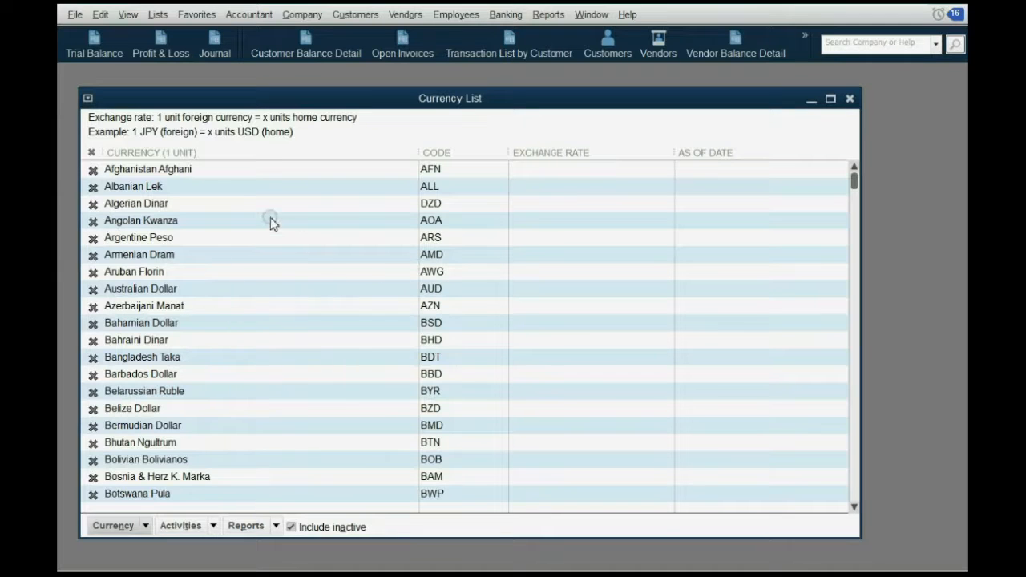
scroll(96, 201, down, 2)
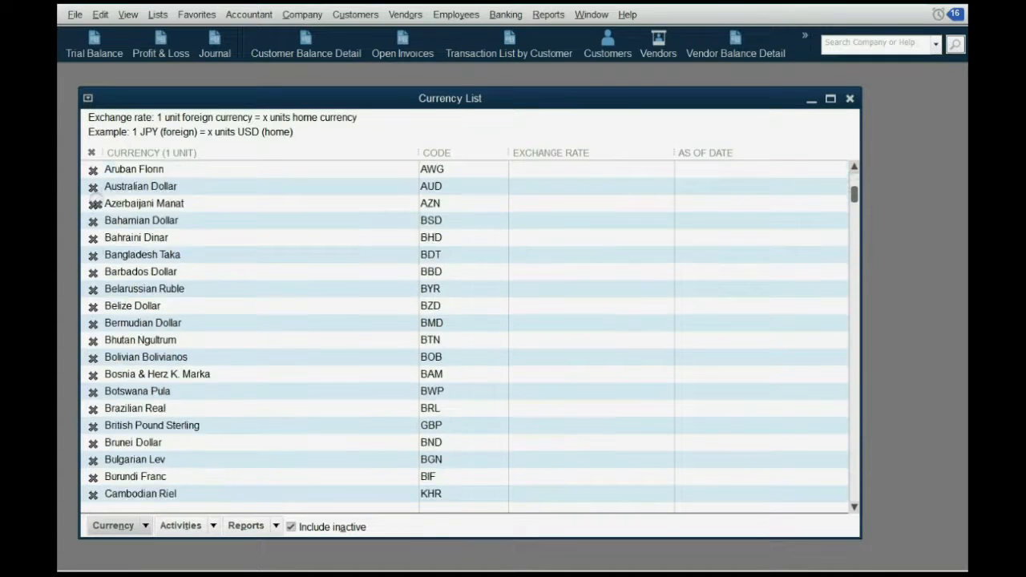
scroll(95, 202, down, 14)
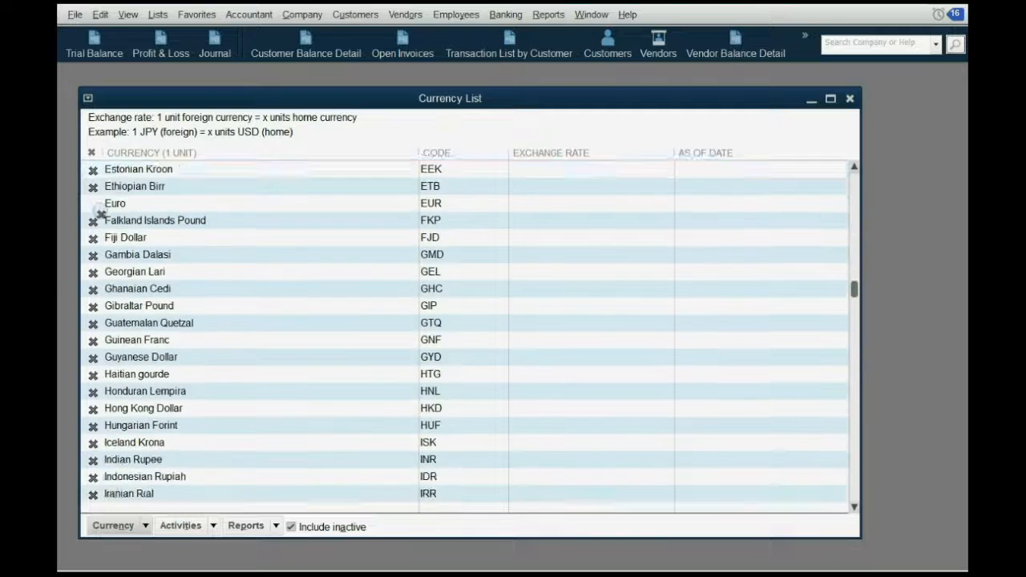
scroll(99, 213, down, 8)
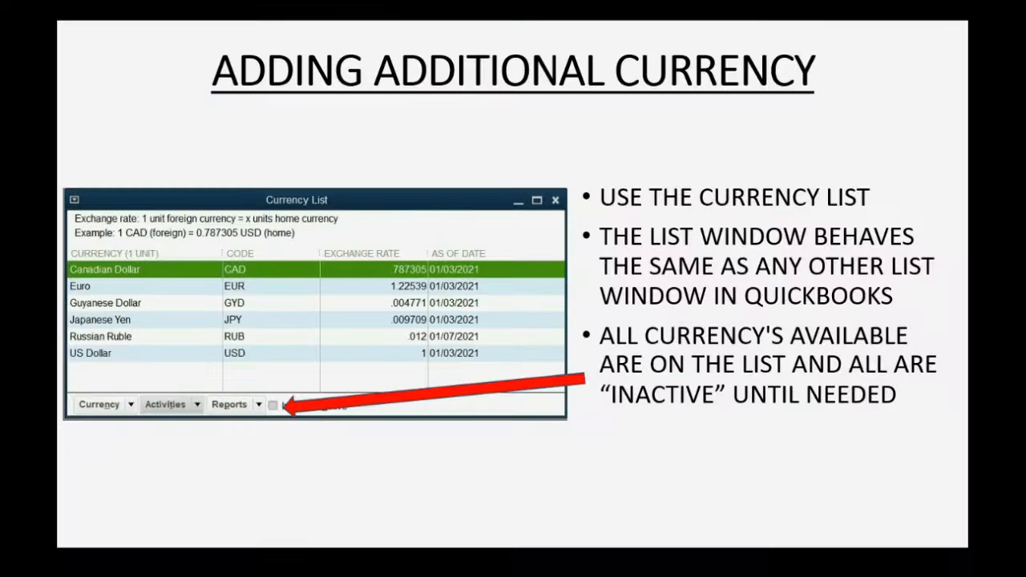
key(Right)
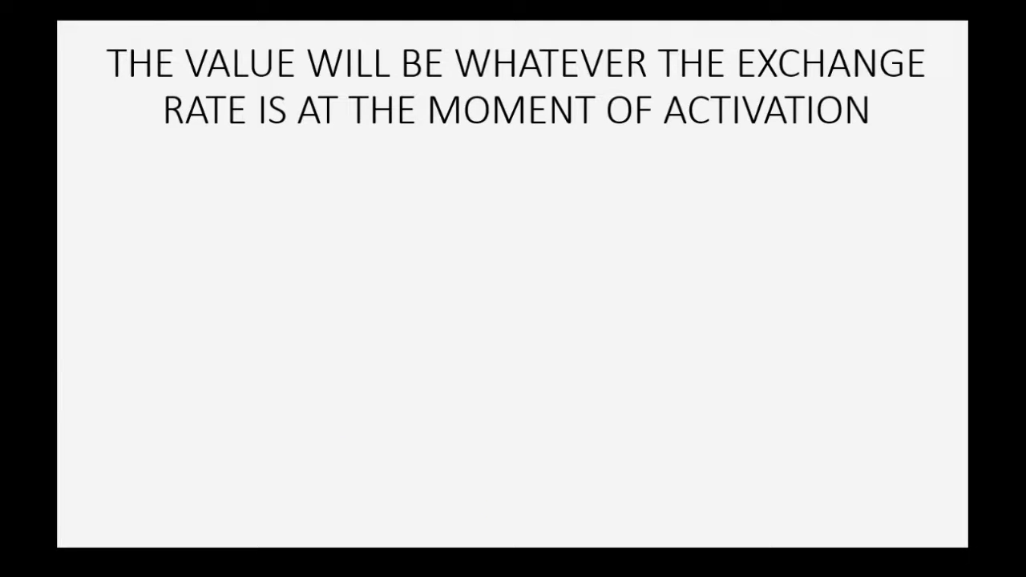
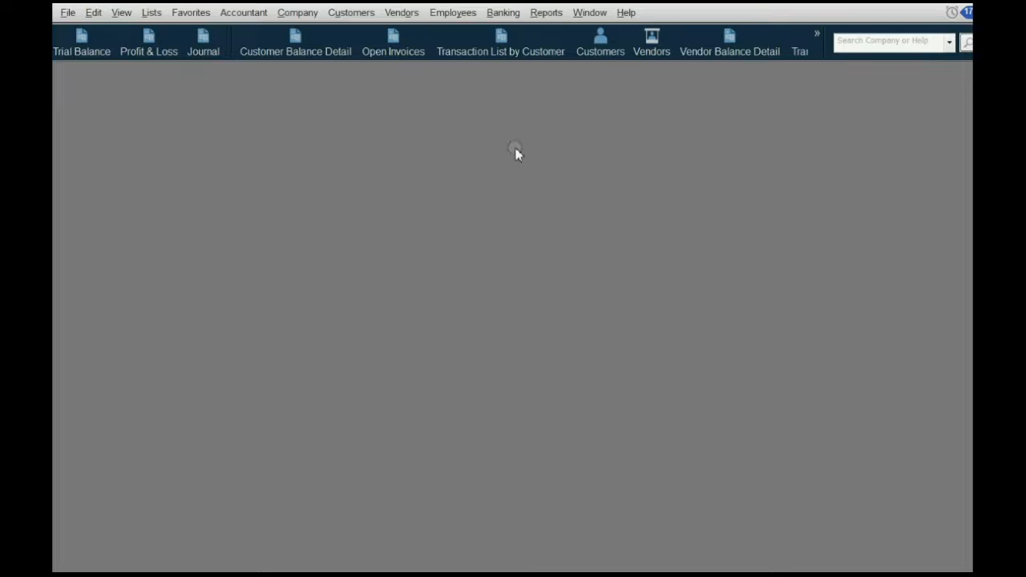
Start a customer payment dated 01/15/2021 and choose the customer whose currency is RUB.
click(354, 15)
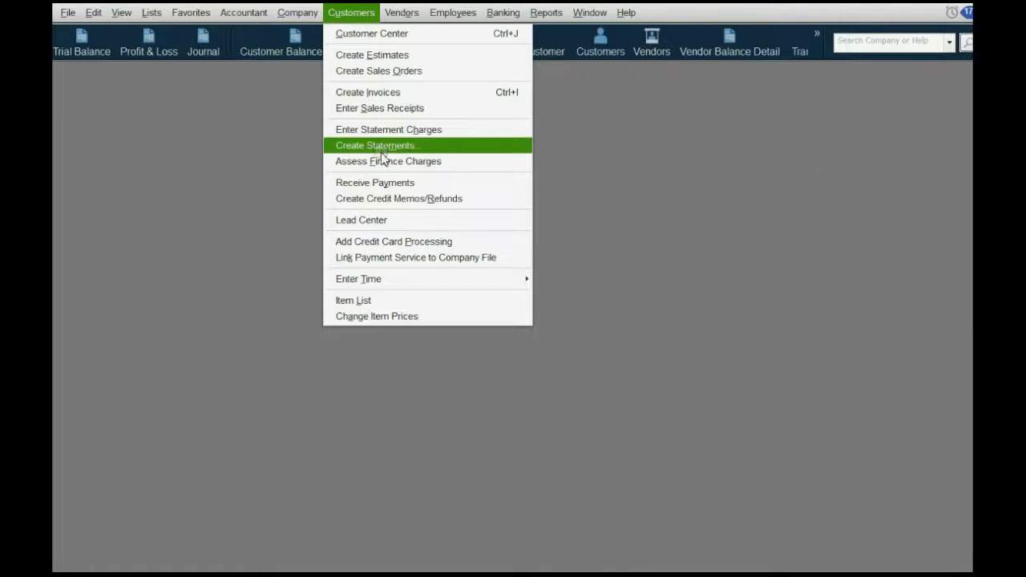
click(387, 184)
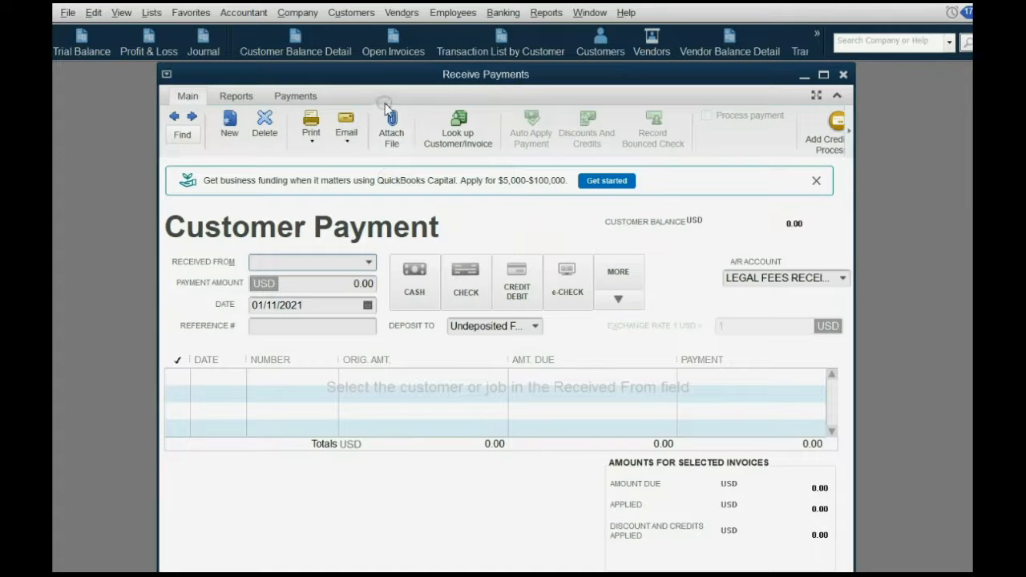
click(366, 306)
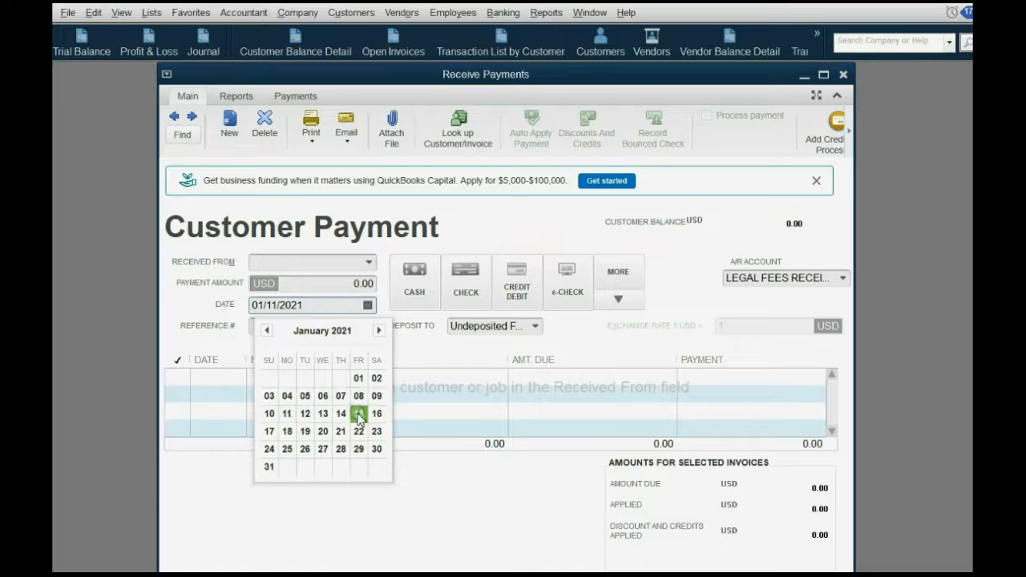
click(359, 413)
click(368, 265)
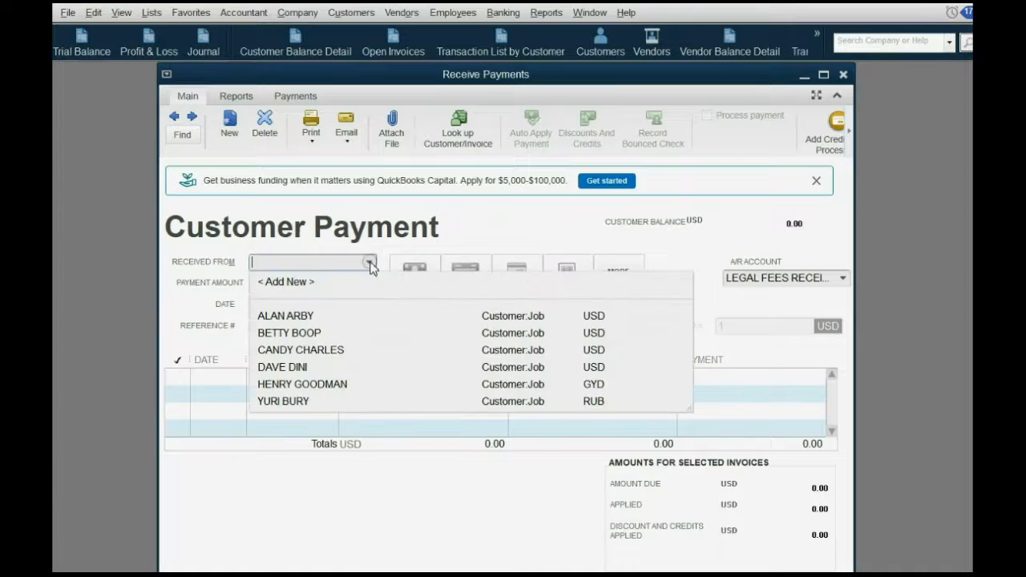
click(302, 402)
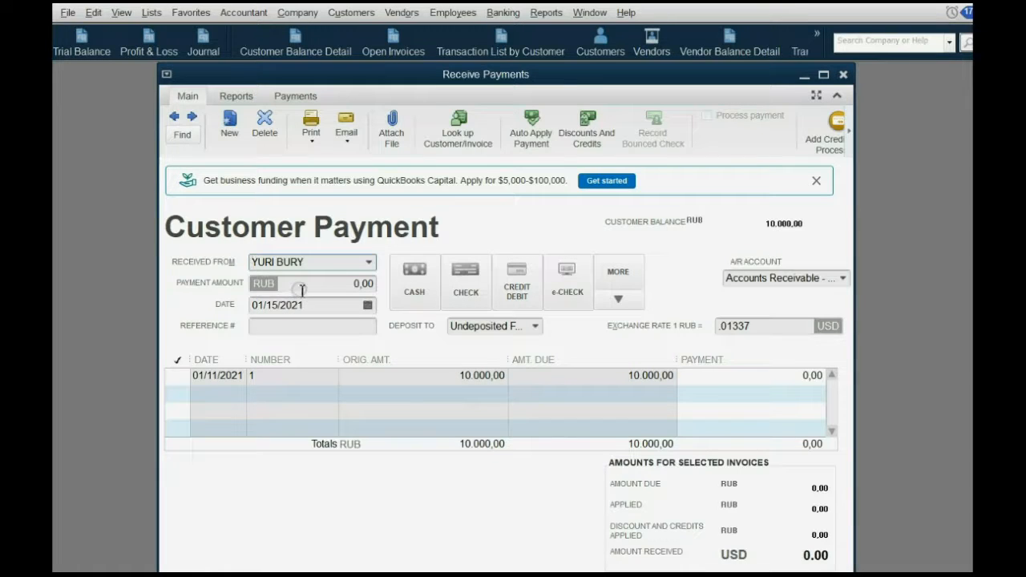
Apply the payment of 10.000,00 RUB to open invoice number 1 and decline to continue automatic payment calculation.
click(263, 284)
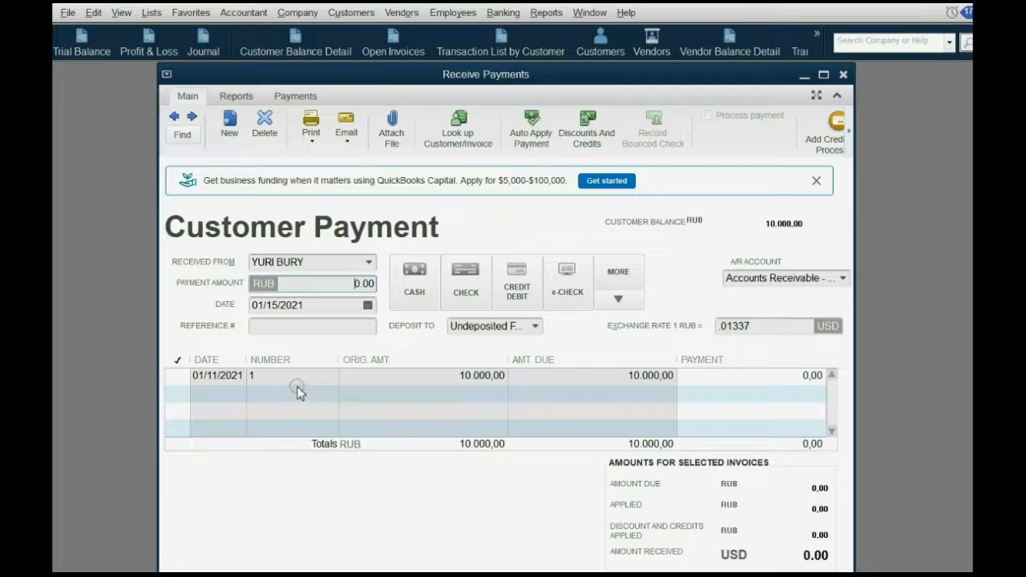
click(182, 377)
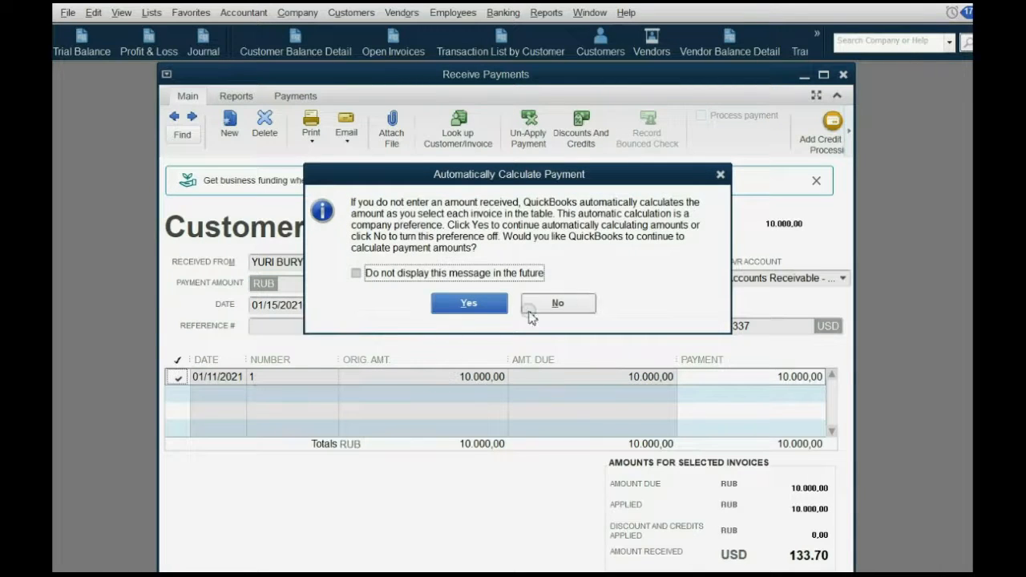
click(559, 304)
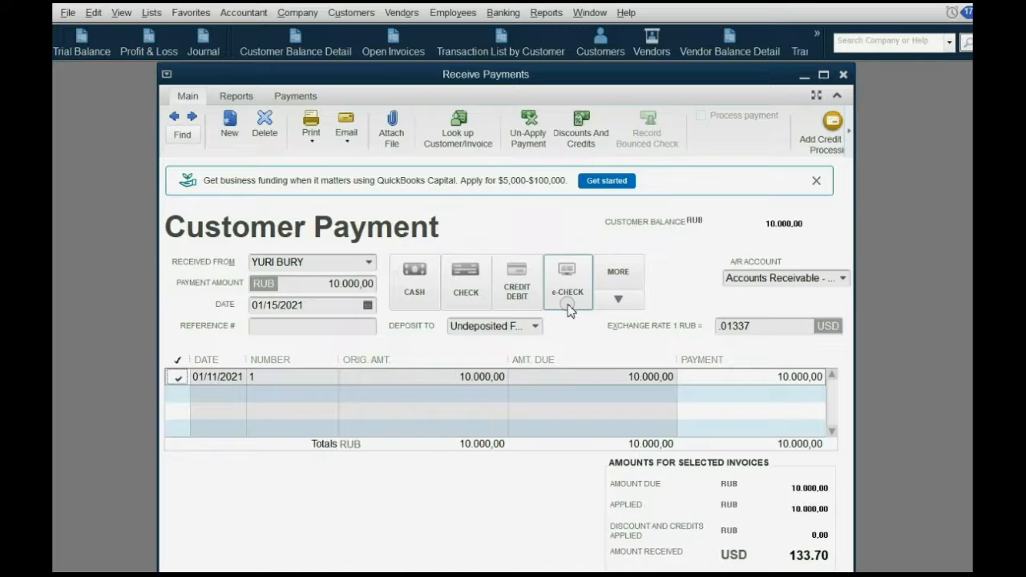
Deposit the payment to CHASE BANK ACCOUNT and select 01/15/2021 again as the payment date.
click(537, 333)
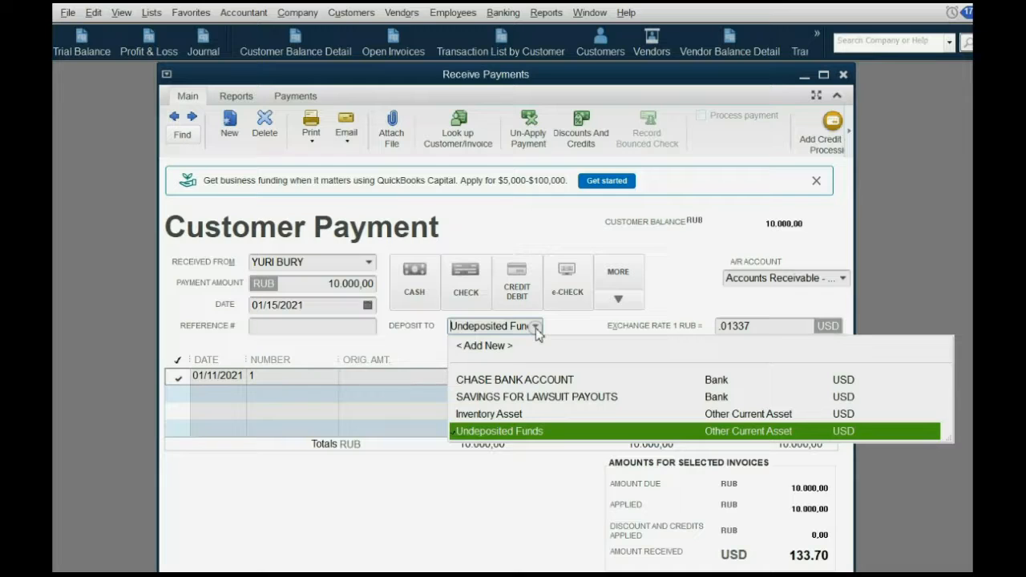
click(522, 380)
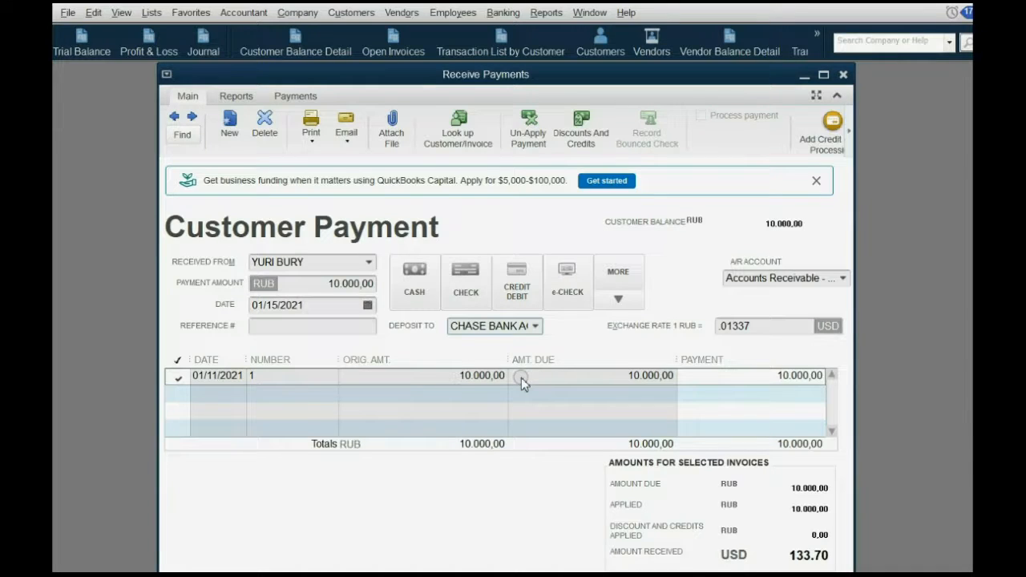
click(367, 306)
click(361, 416)
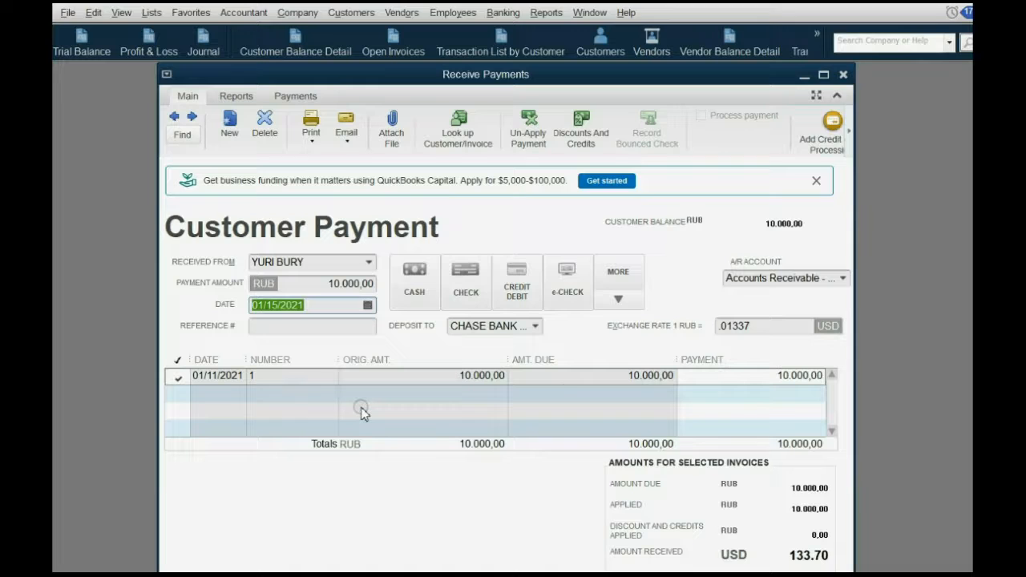
Set the exchange rate to .014 USD per RUB, use cash as the payment method, and save and close the payment.
click(755, 327)
drag(755, 327, 732, 330)
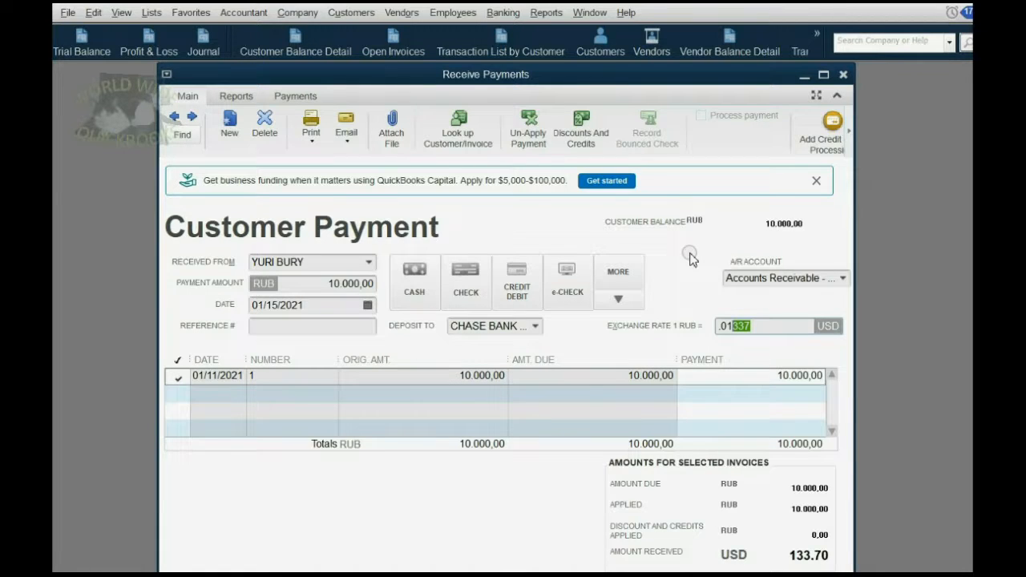
text(4)
key(Tab)
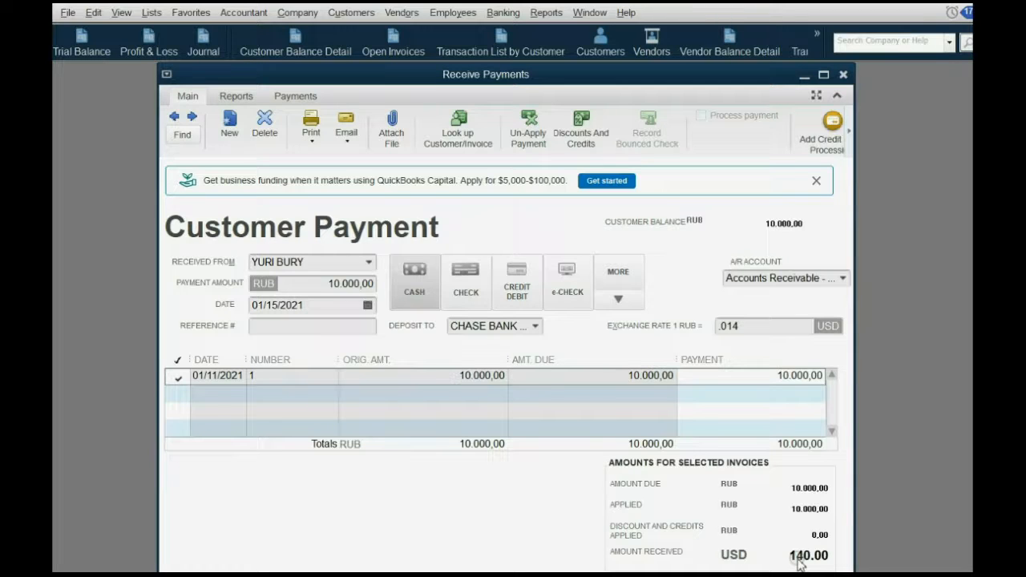
key(alt+a)
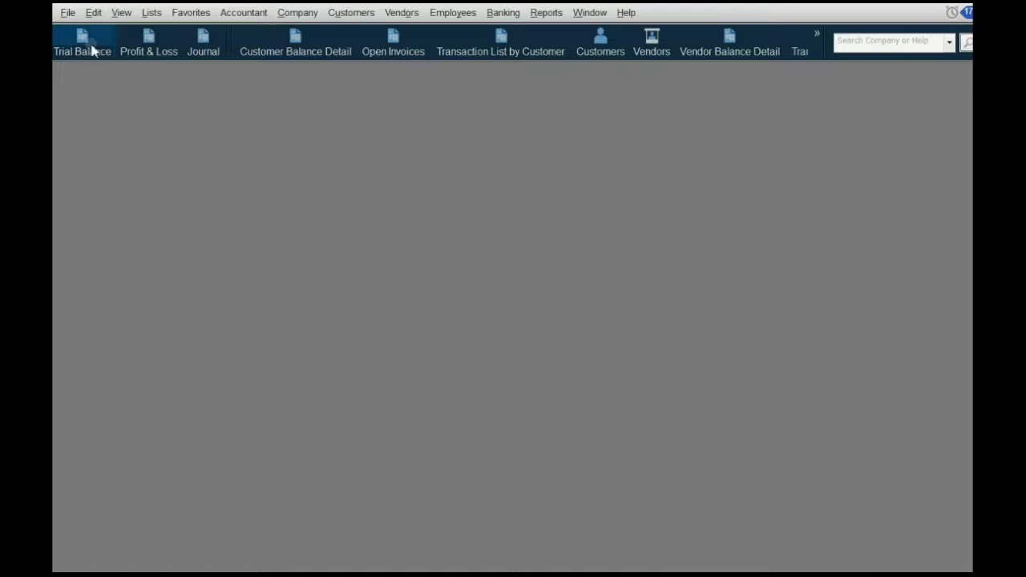
Open the Trial Balance and Profit & Loss reports and examine the effect of the RUB payment on Exchange Gain or Loss.
click(88, 48)
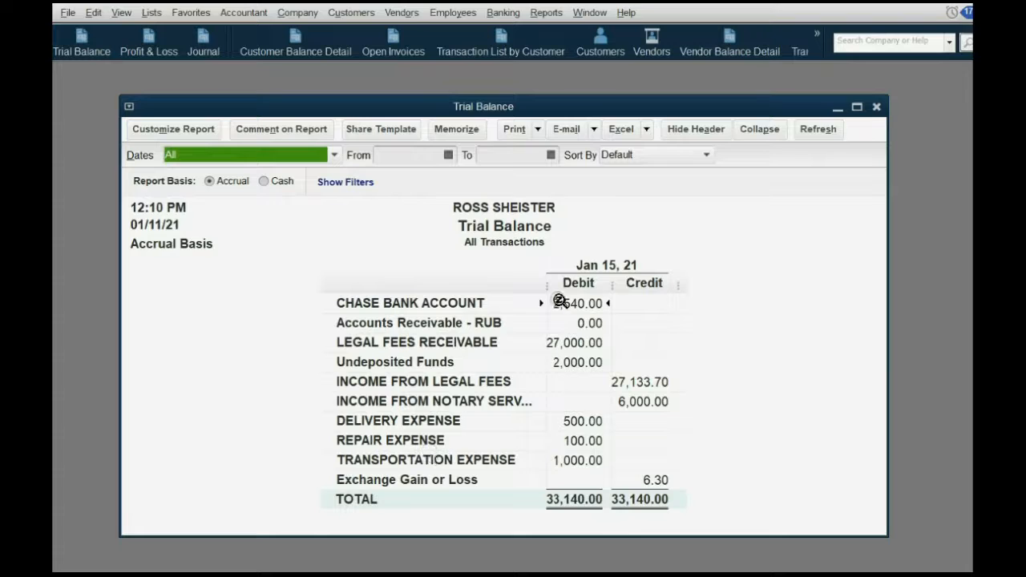
click(593, 324)
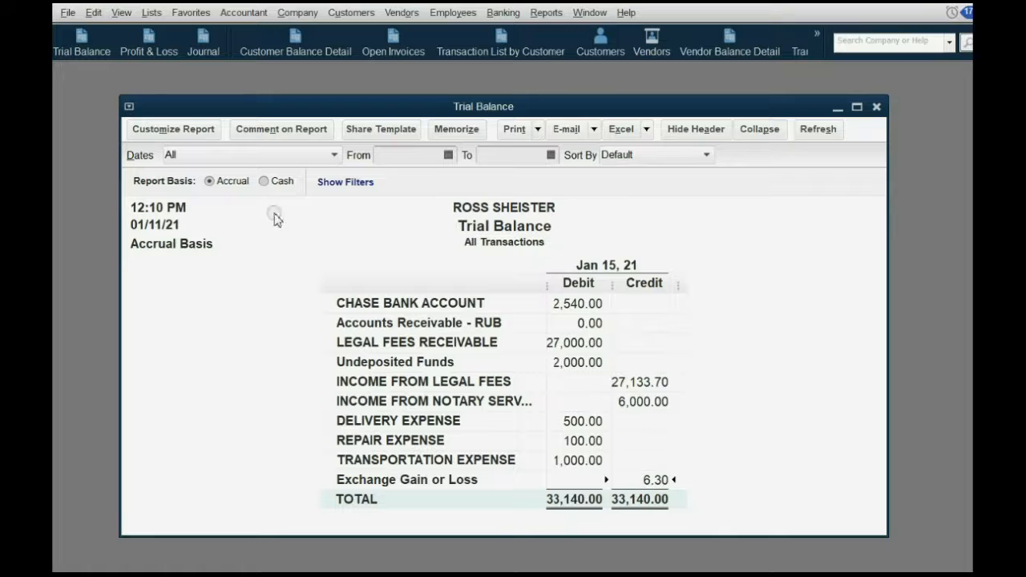
click(146, 36)
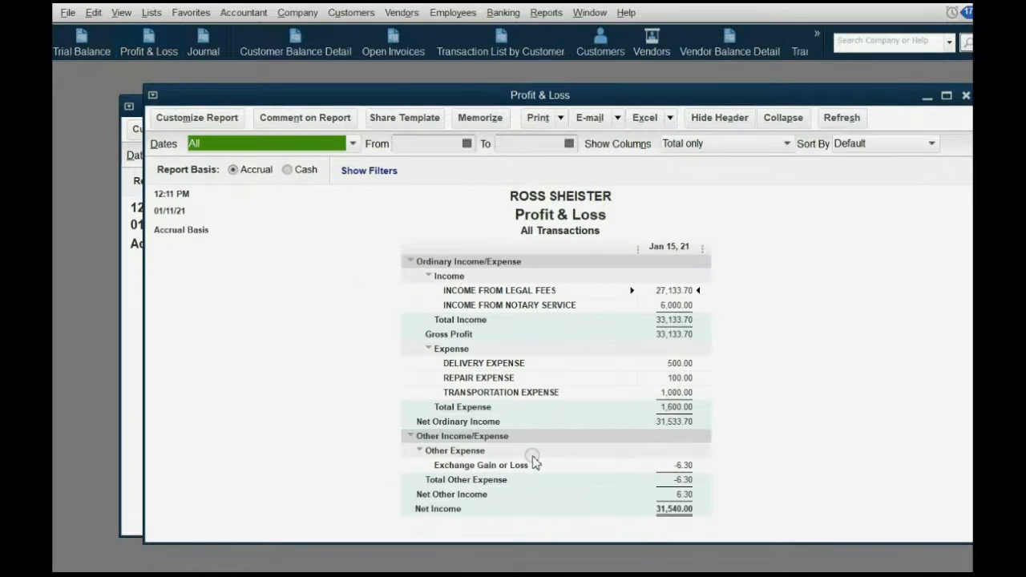
click(674, 423)
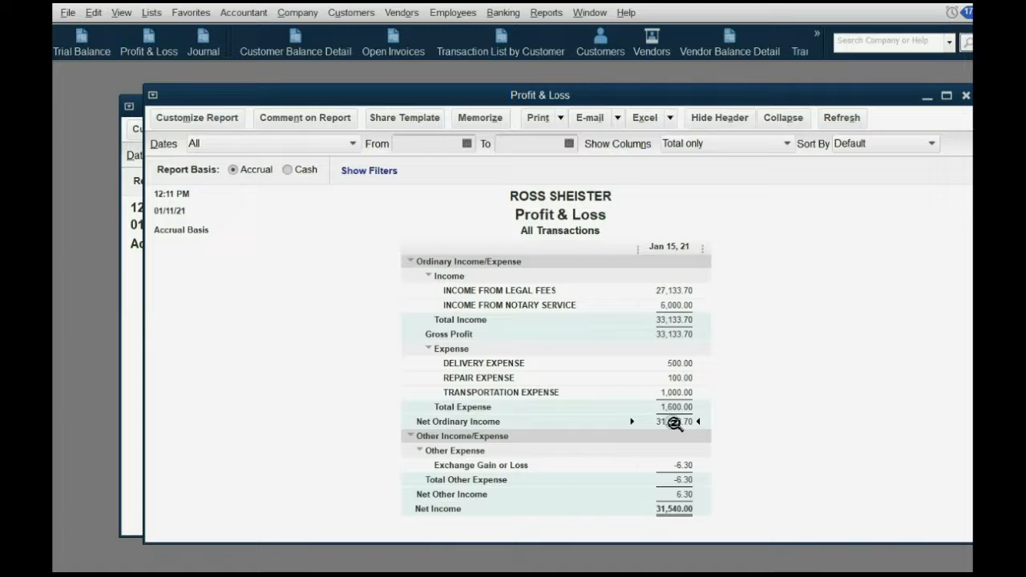
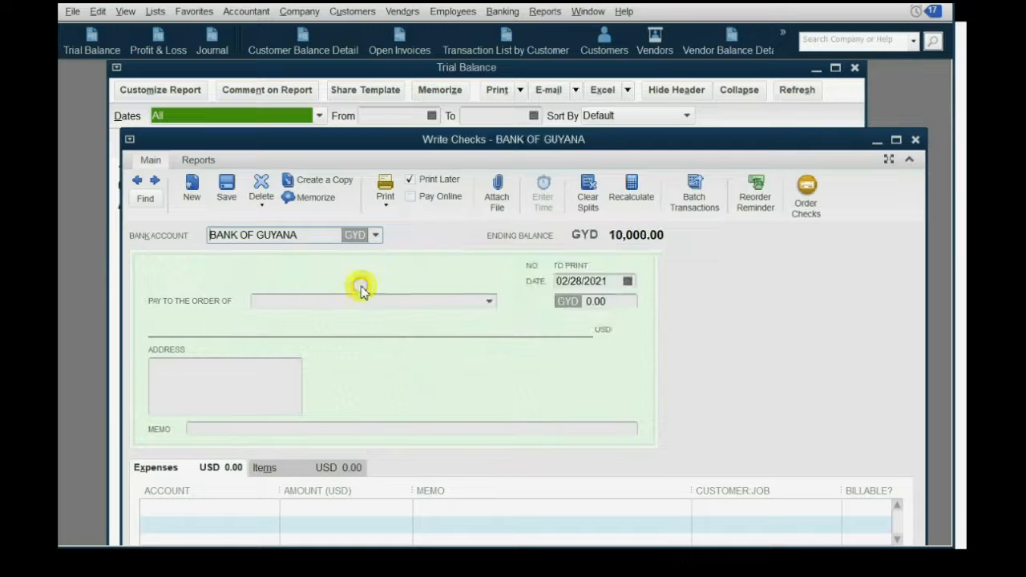
Make the BANK OF GUYANA check payable to the vendor whose currency is GYD for an amount of 10,000.00 GYD.
click(497, 270)
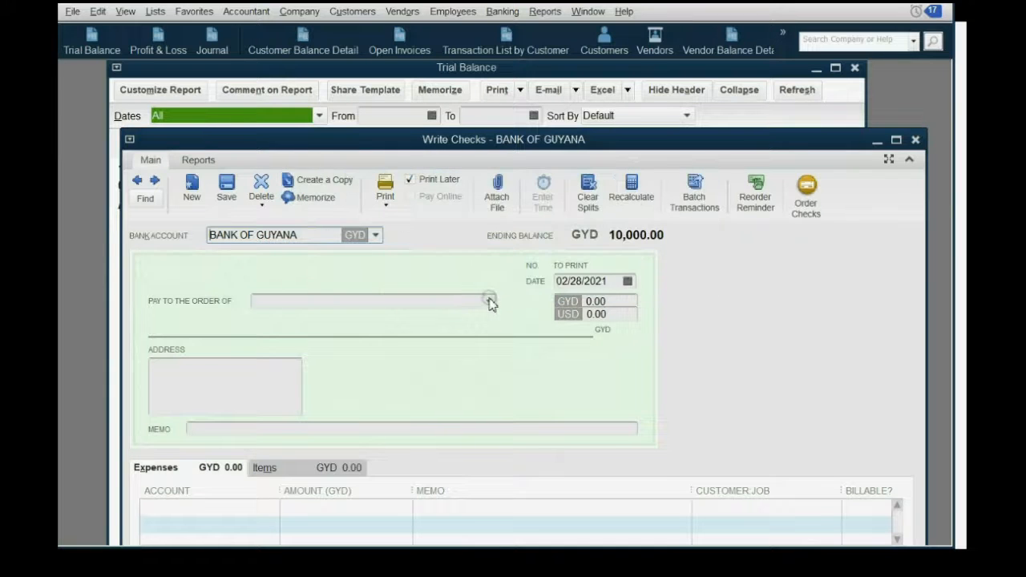
click(488, 301)
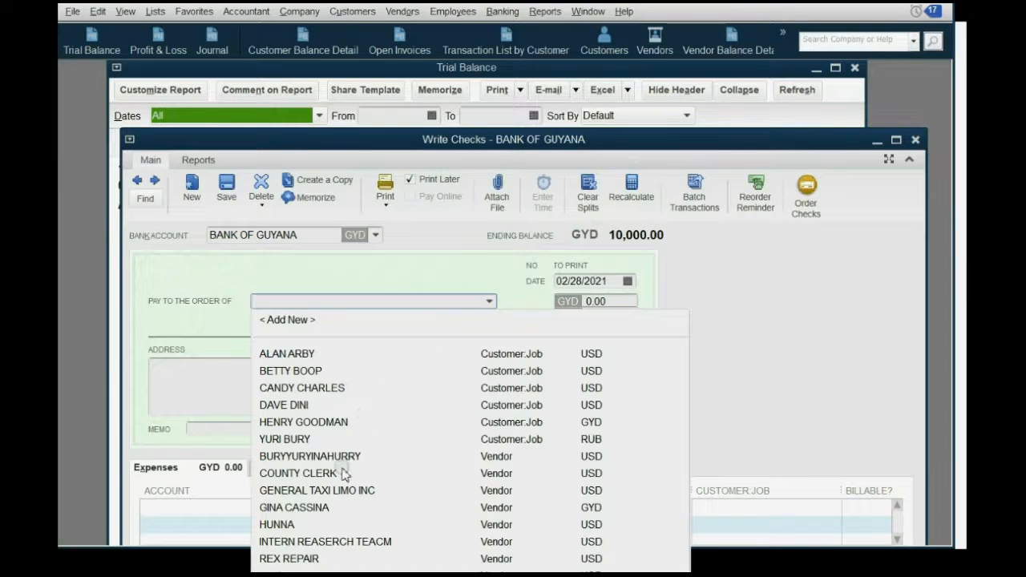
click(329, 508)
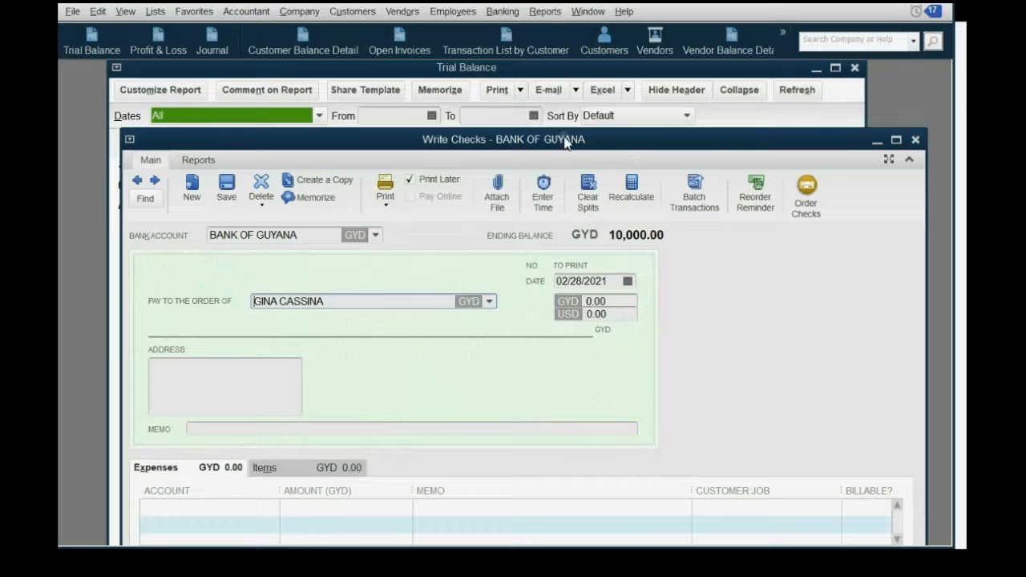
click(612, 264)
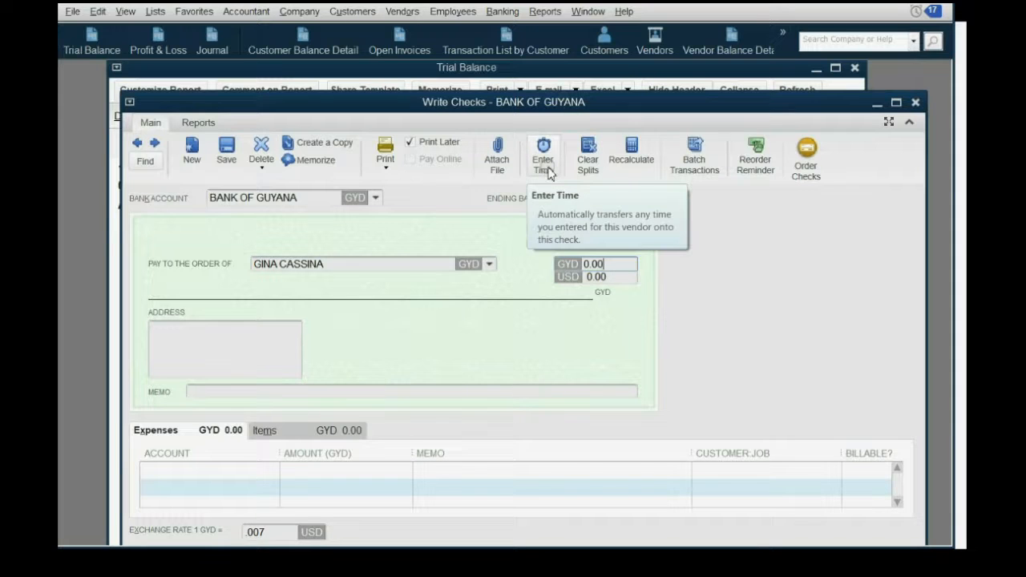
key(Tab)
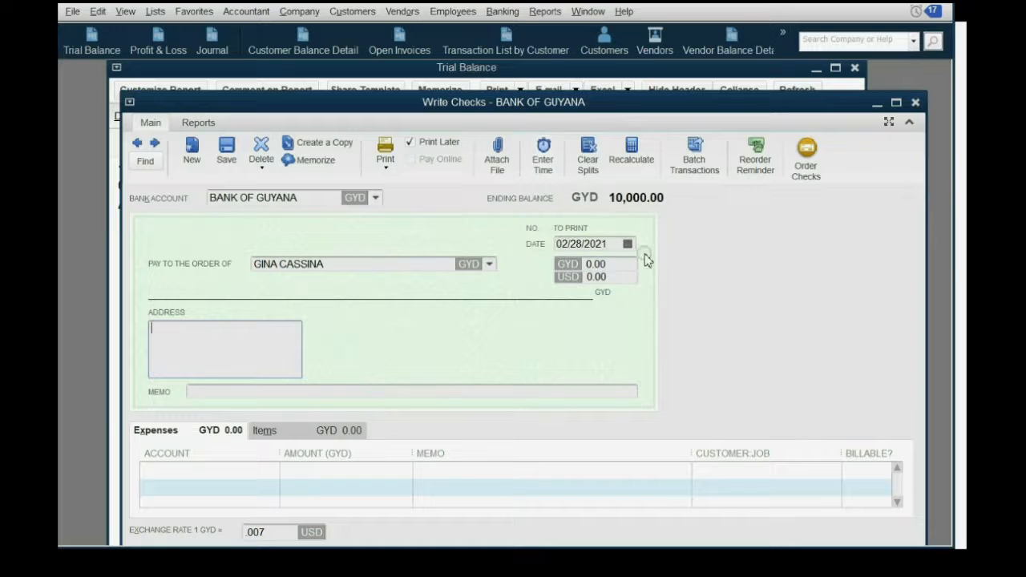
click(600, 265)
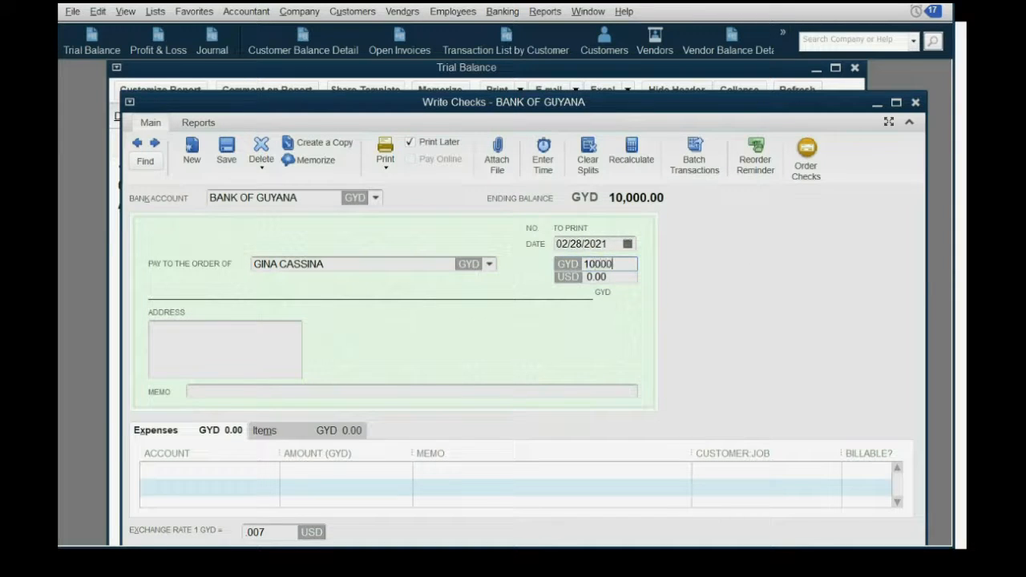
key(Tab)
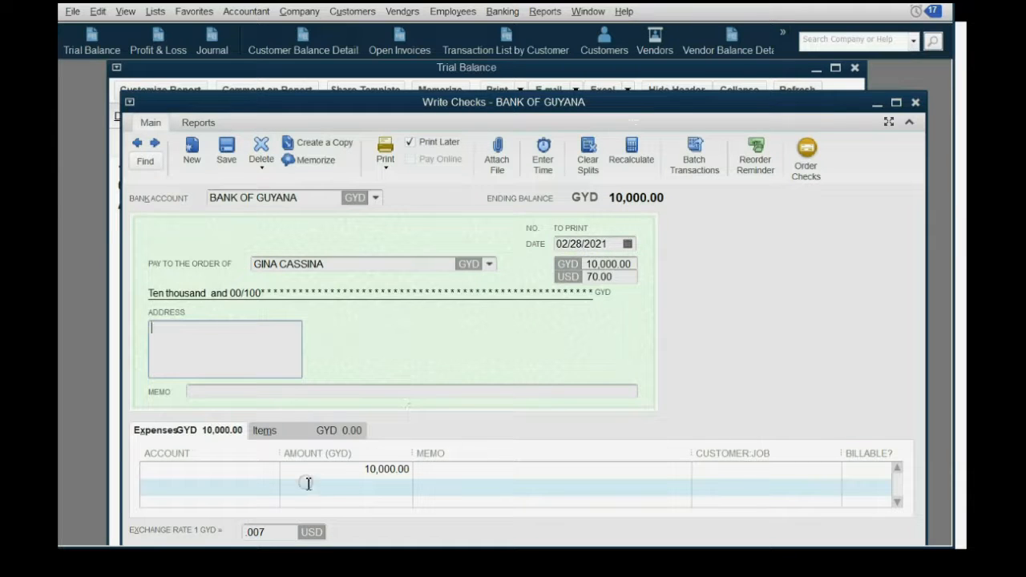
Assign the check's 10,000.00 GYD expense line to the DELIVERY EXPENSE account.
click(271, 471)
click(273, 471)
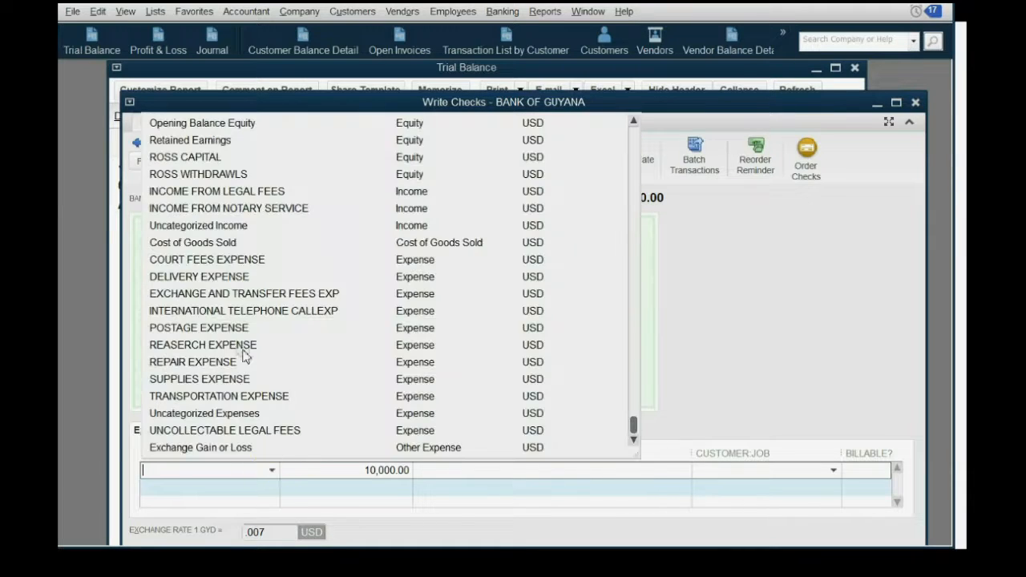
scroll(237, 261, up, 2)
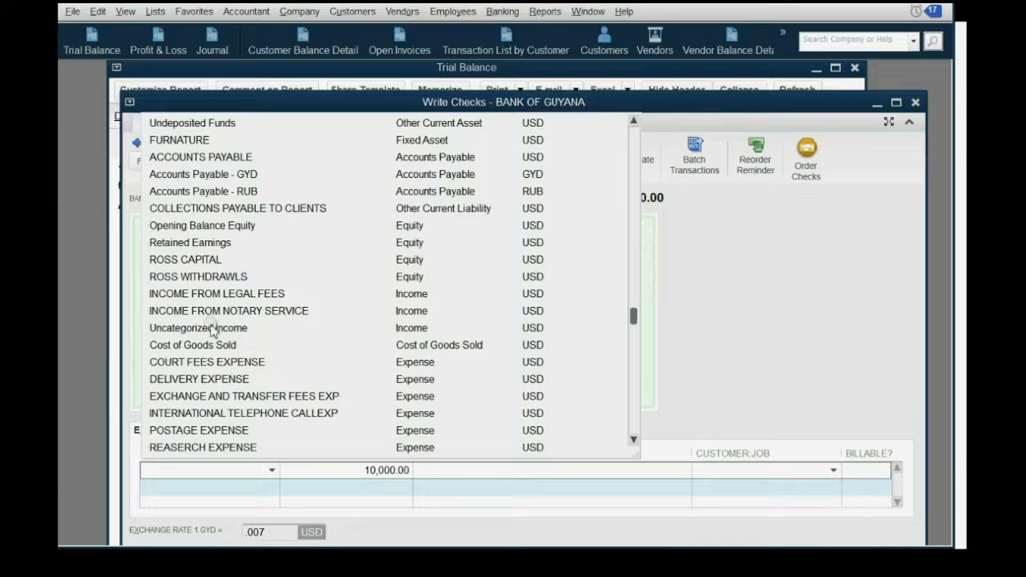
click(207, 379)
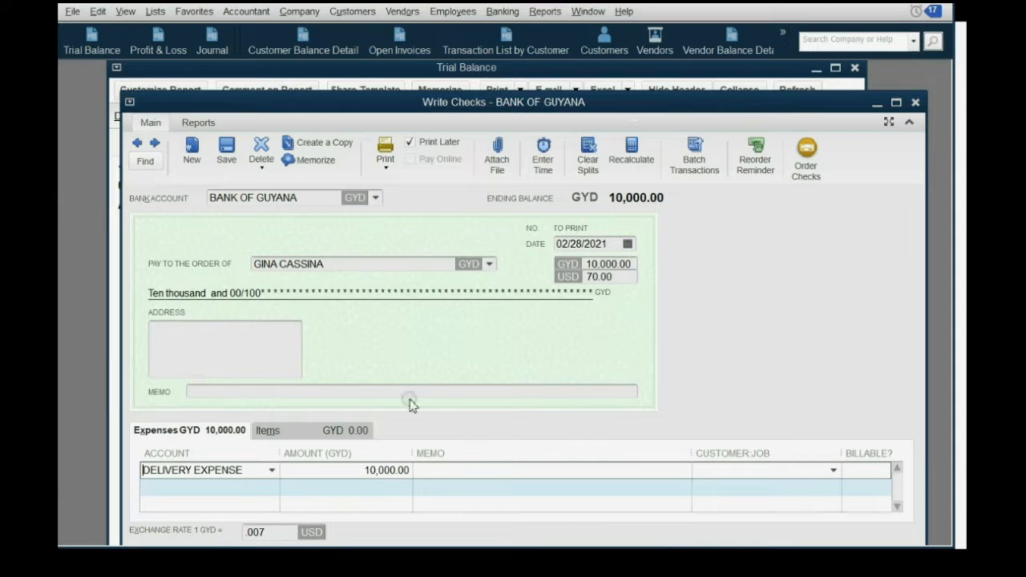
Set the check's exchange rate to .008 USD per GYD and recalculate its USD amount.
click(274, 534)
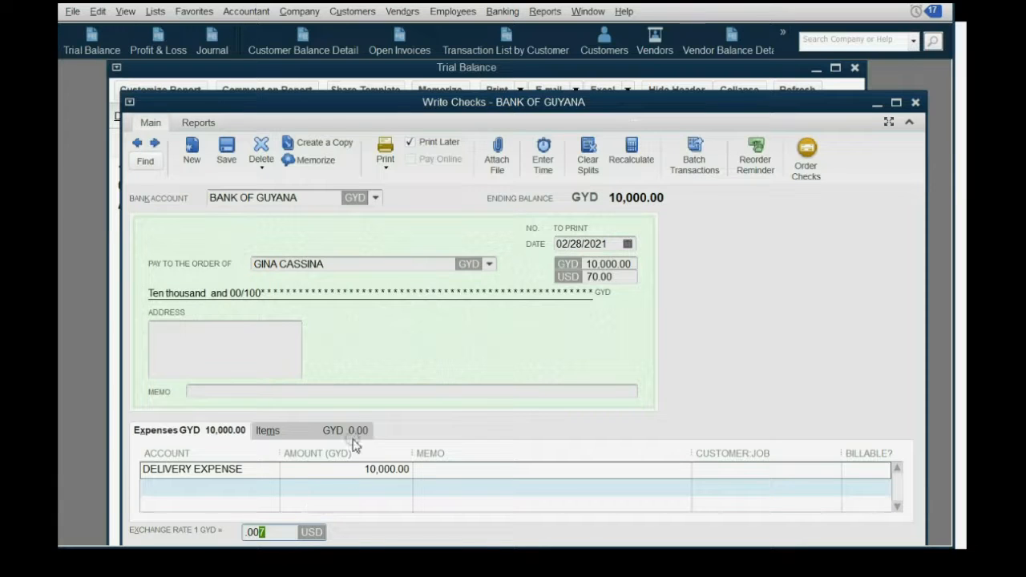
text(8)
drag(388, 105, 373, 76)
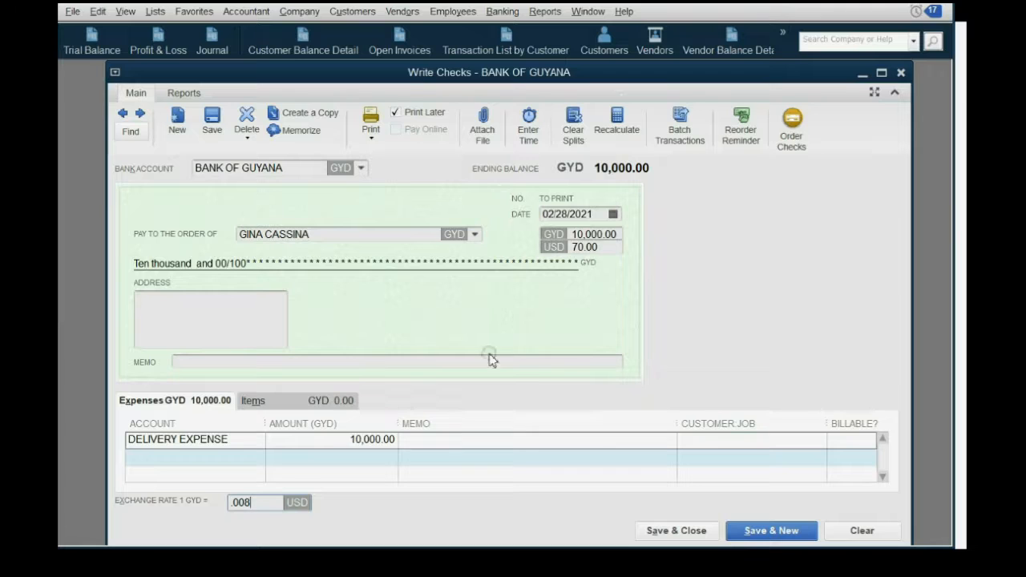
click(601, 235)
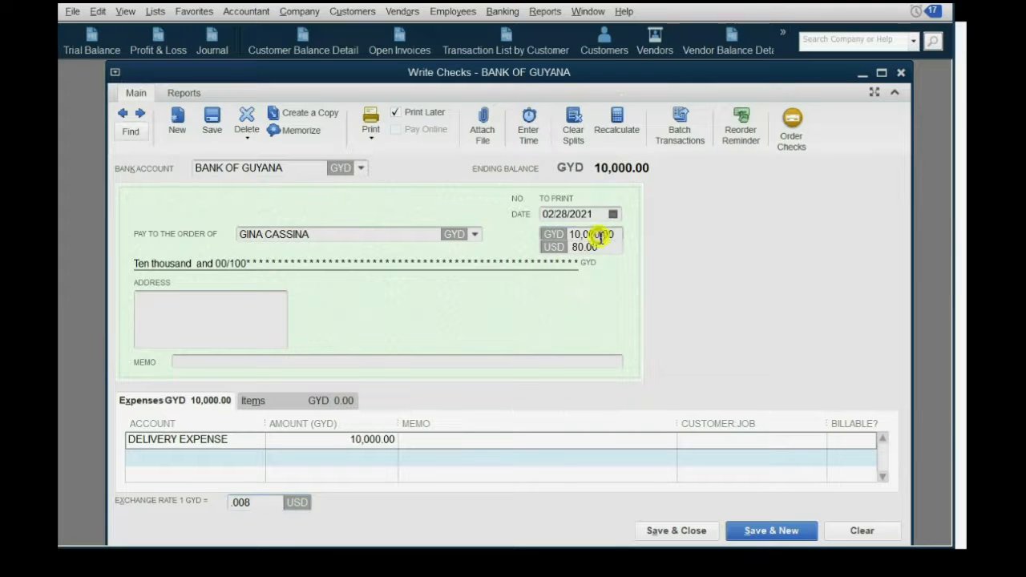
Check the GYD and USD amounts and exchange rate on the BANK OF GUYANA check, and save and close it.
click(602, 233)
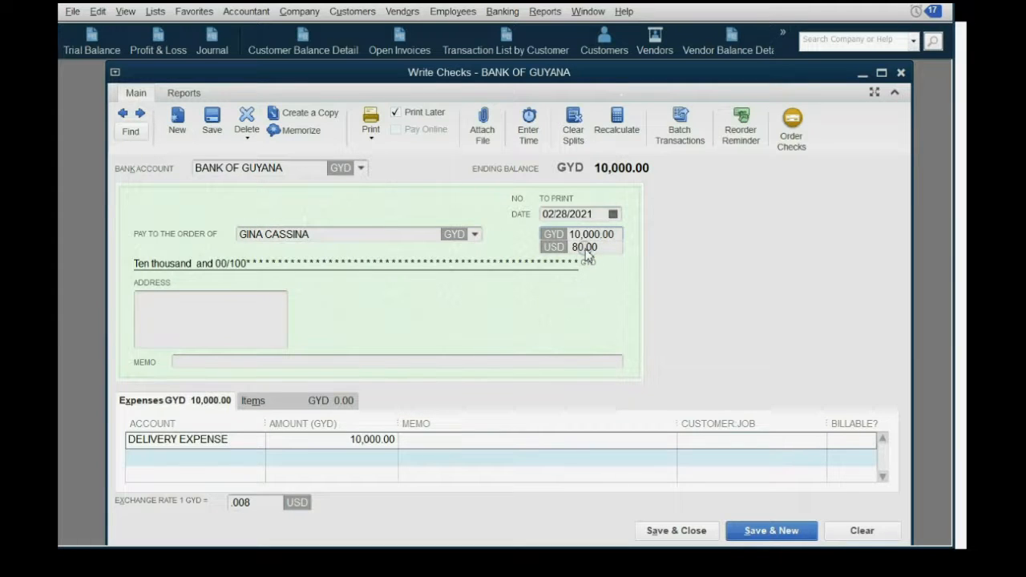
click(249, 502)
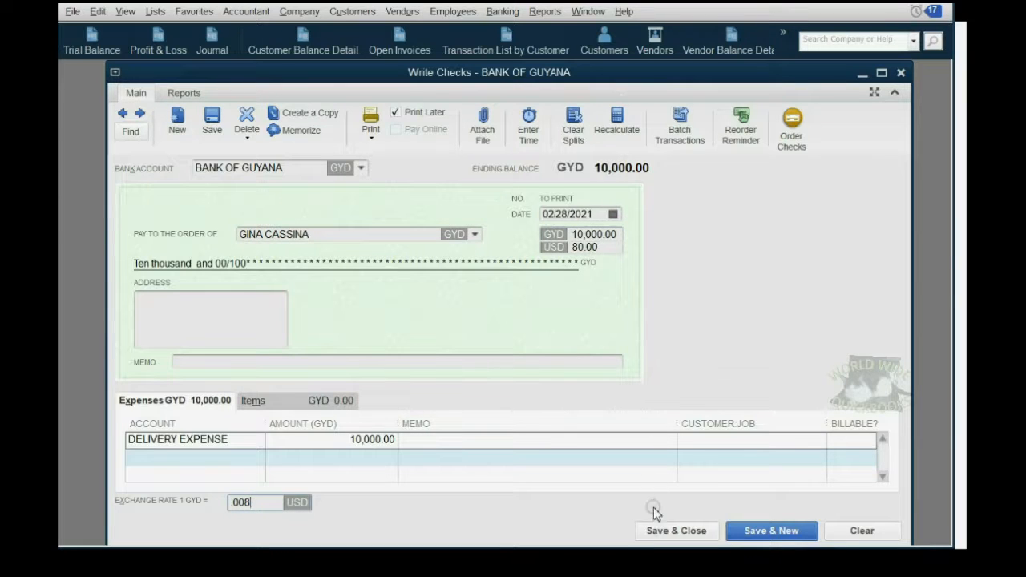
click(661, 531)
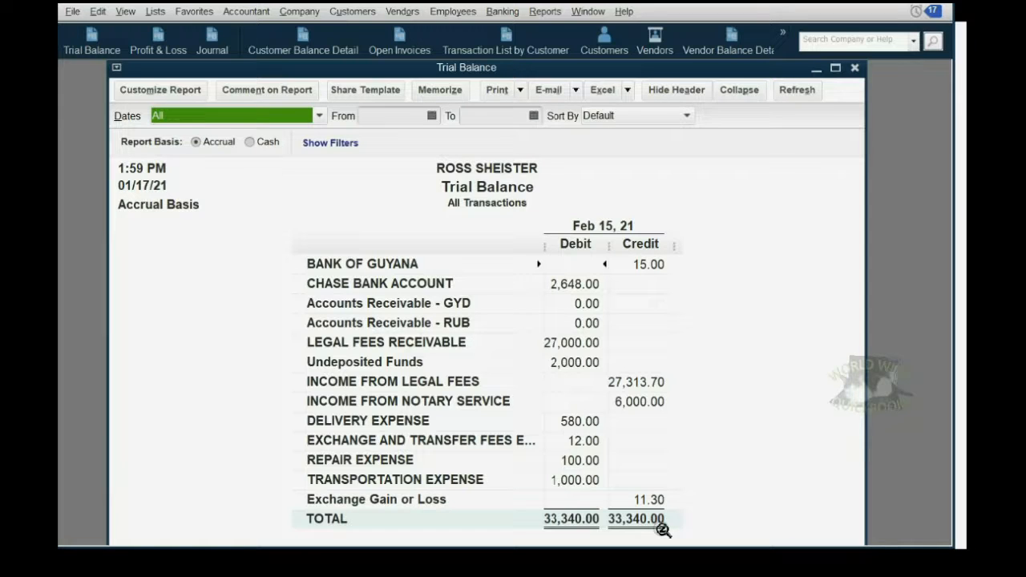
Review the Trial Balance for the check's effect and examine the transactions behind DELIVERY EXPENSE and the Exchange Gain or Loss amount.
double_click(573, 271)
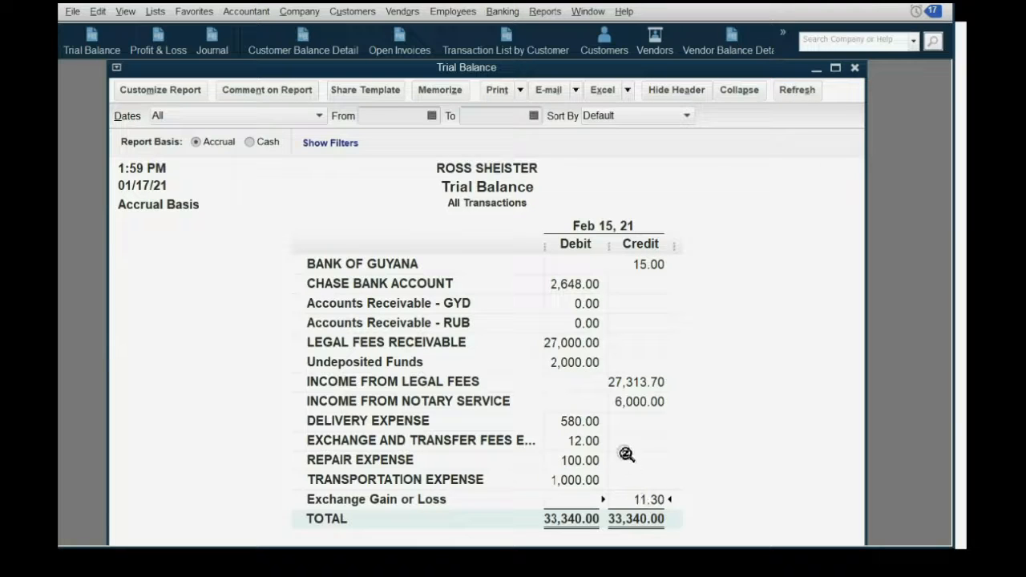
double_click(585, 421)
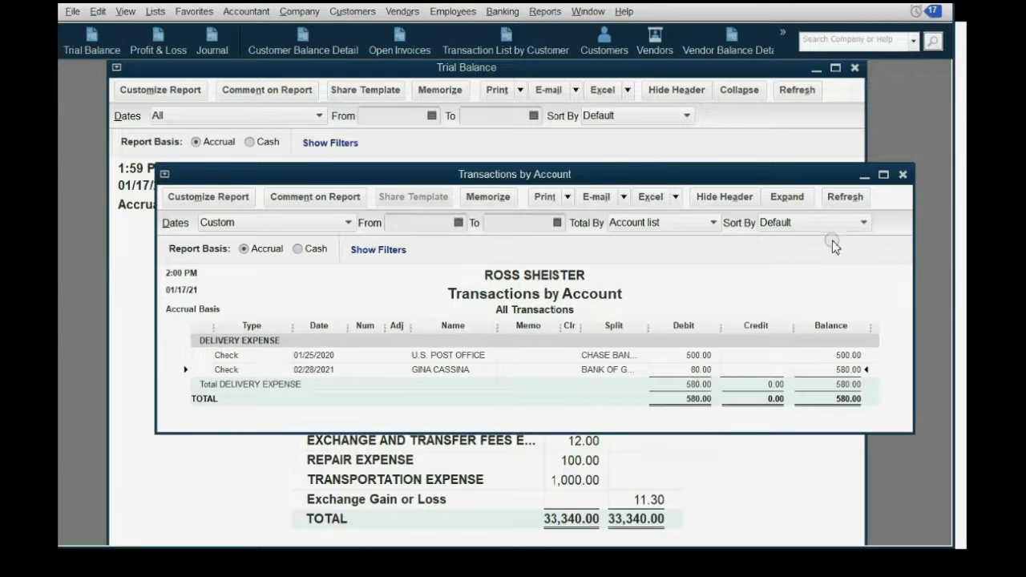
click(902, 174)
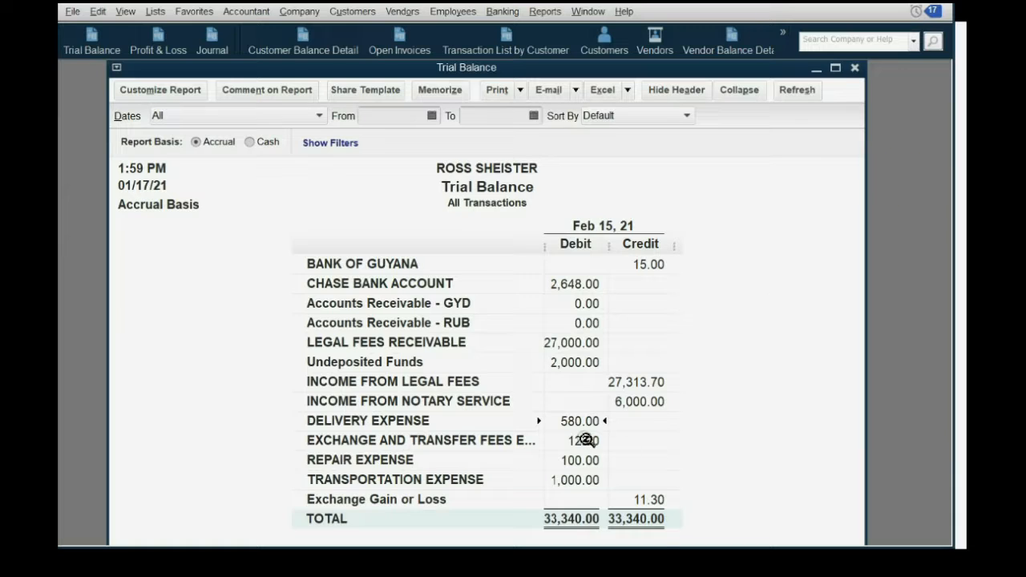
click(656, 502)
Examine the transactions behind the BANK OF GUYANA balance in the Trial Balance.
click(651, 266)
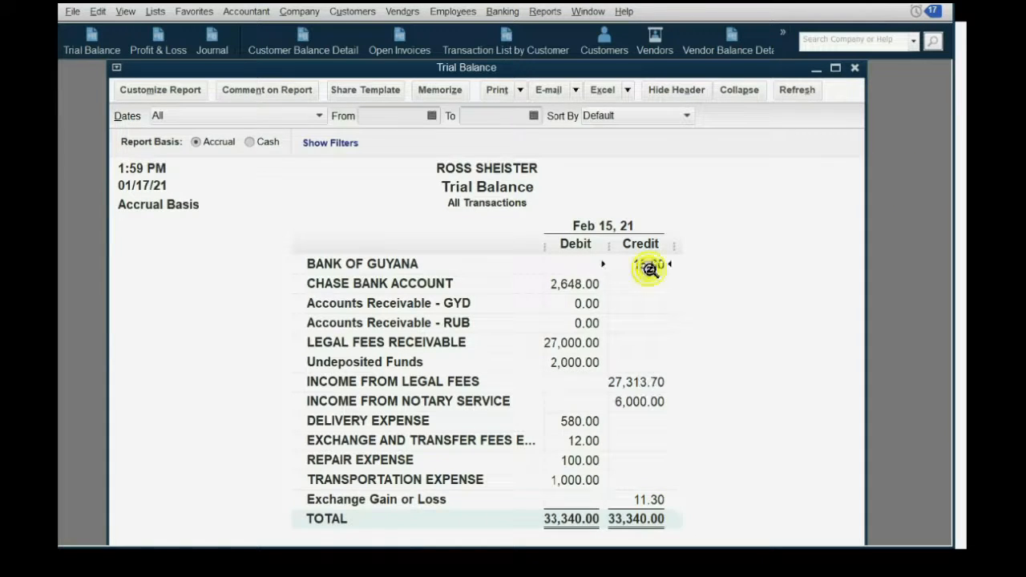
double_click(649, 269)
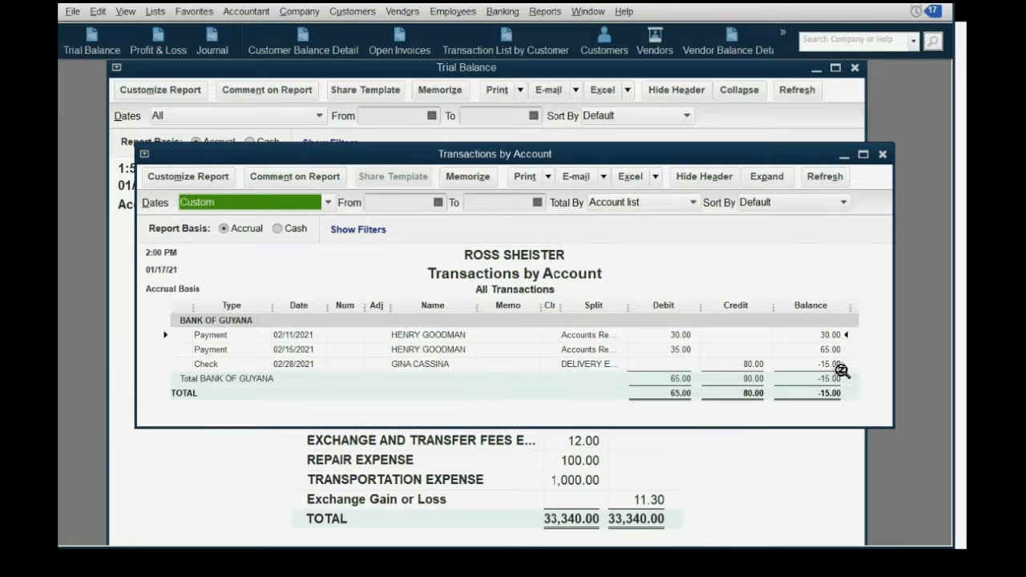
click(838, 367)
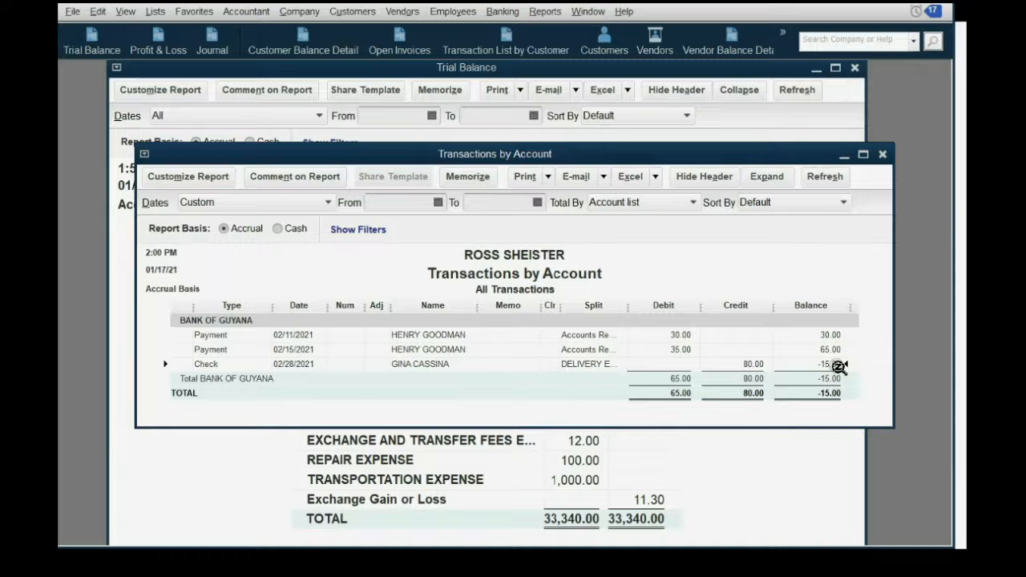
Look up the BANK OF GUYANA ending balance in GYD on a blank check, and close the check and the account's transaction report.
click(501, 13)
click(503, 32)
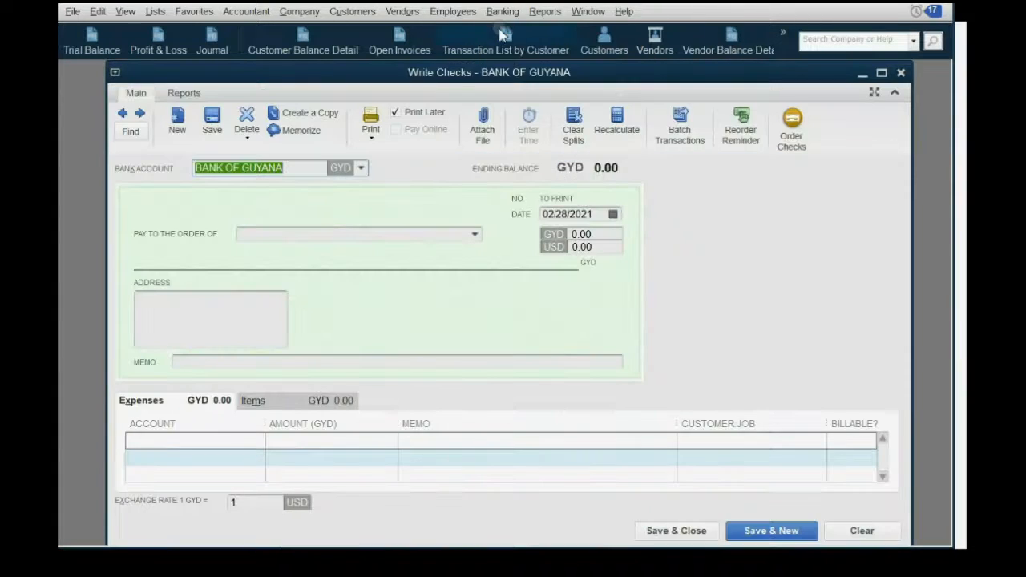
click(362, 168)
click(361, 168)
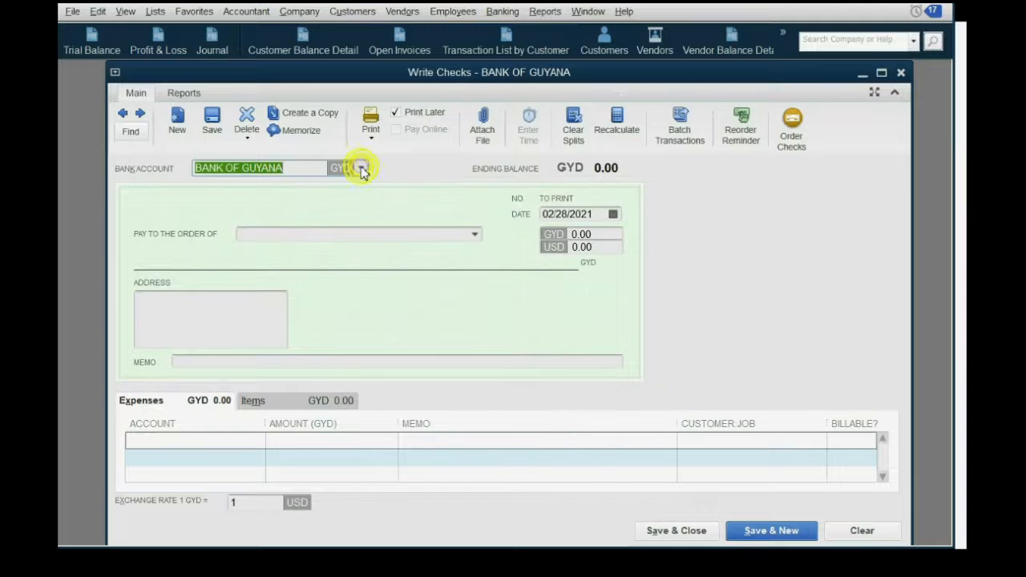
click(607, 169)
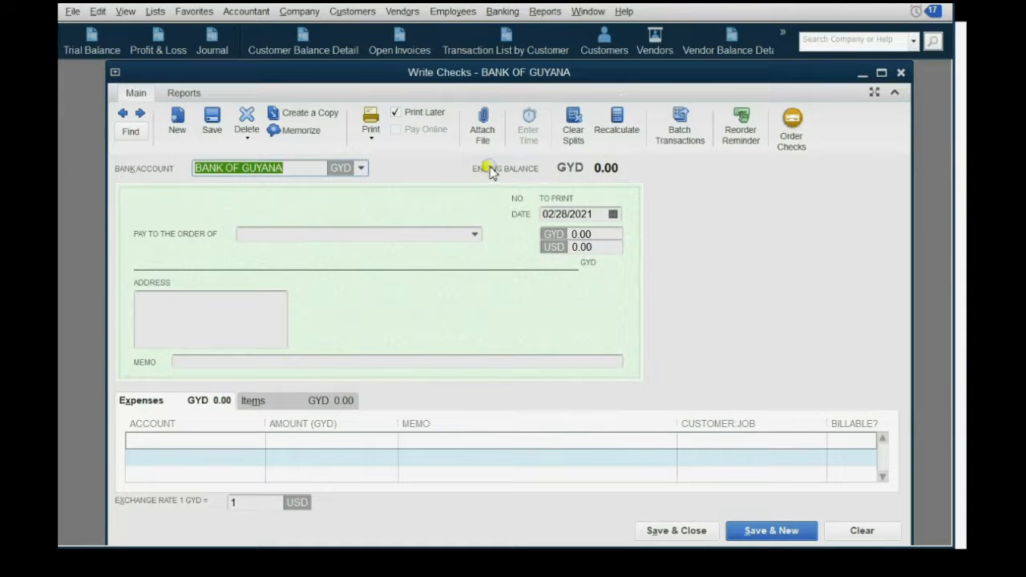
click(613, 169)
click(614, 167)
click(901, 72)
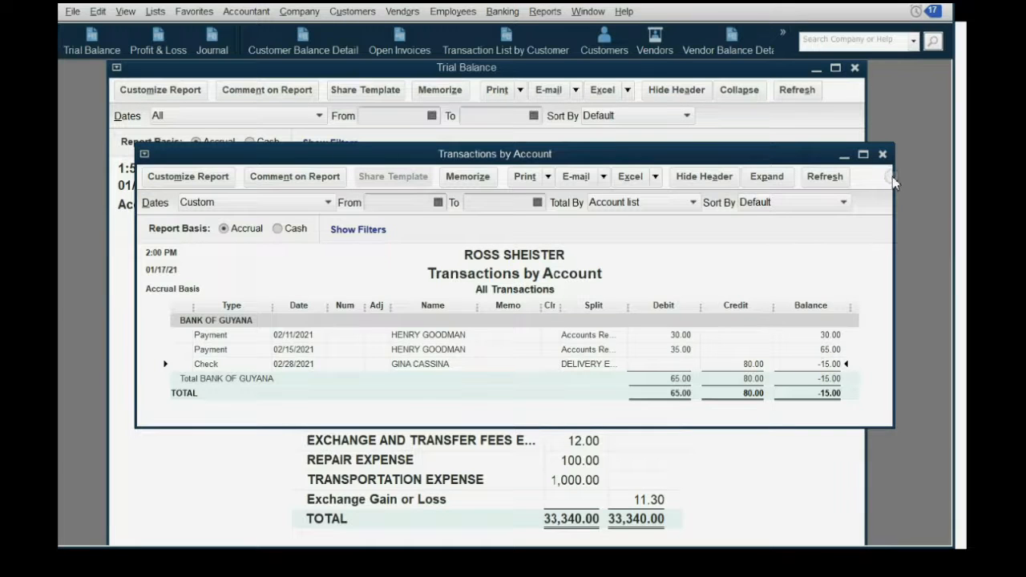
click(881, 156)
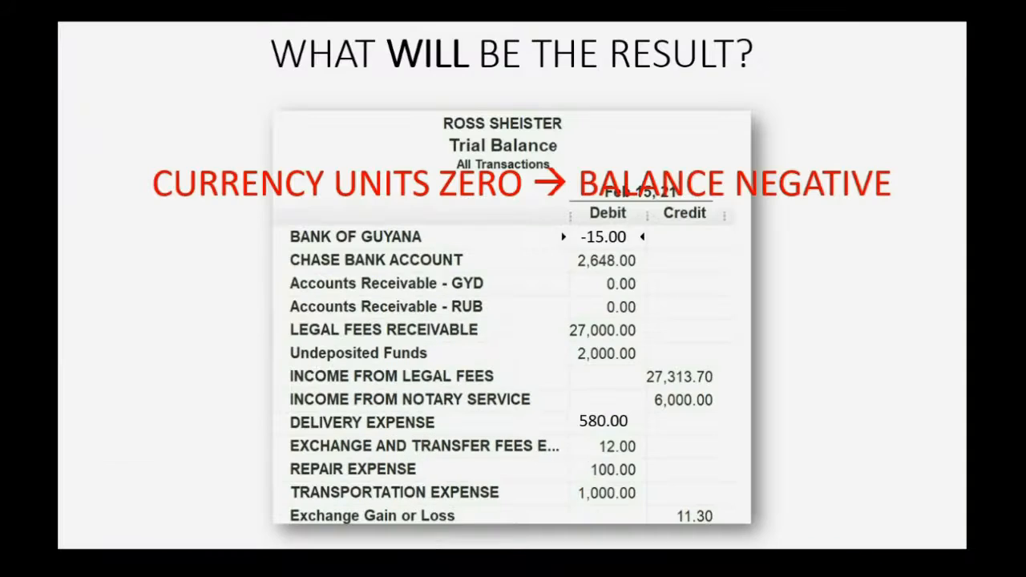
click(698, 434)
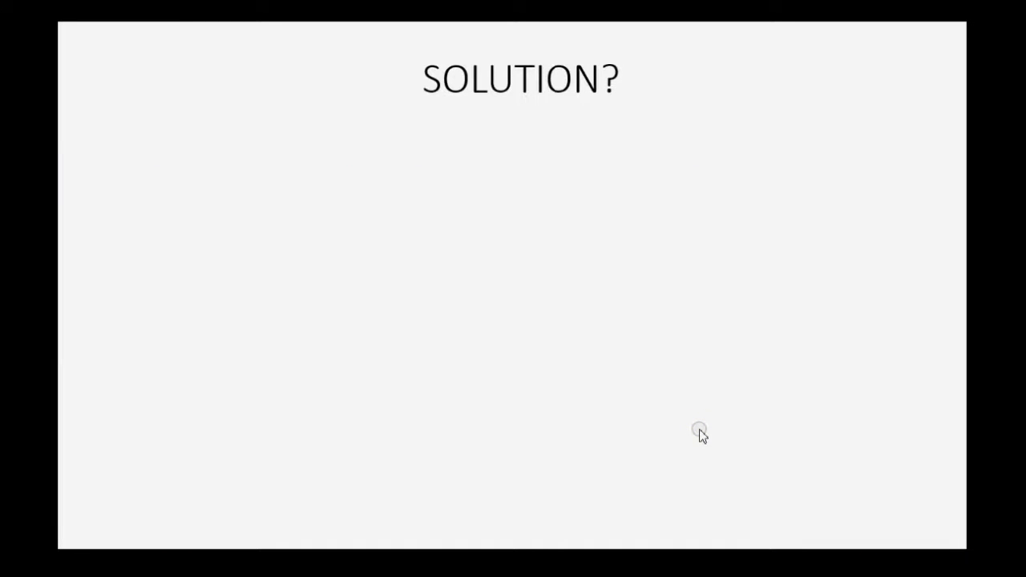
click(699, 435)
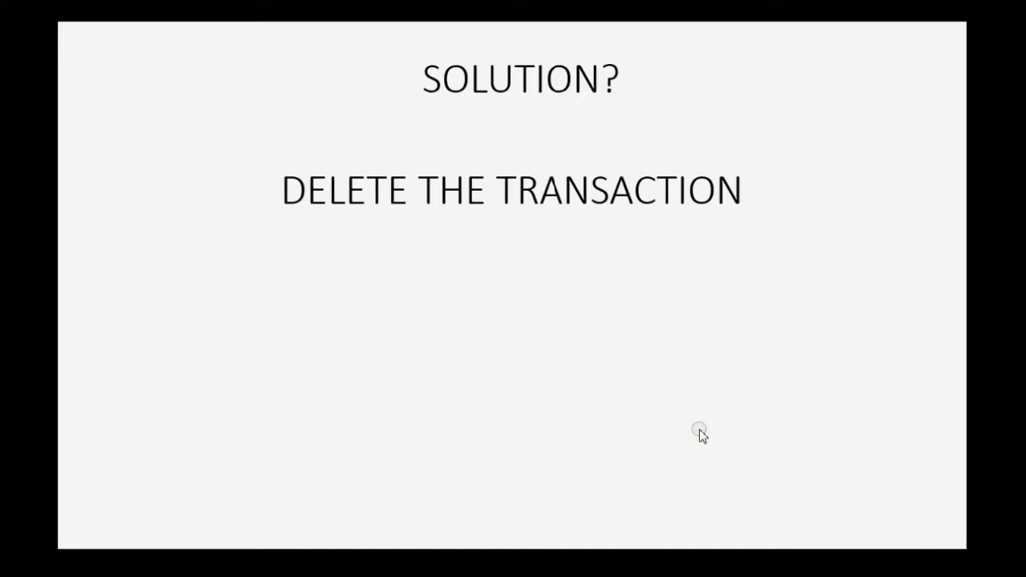
key(Right)
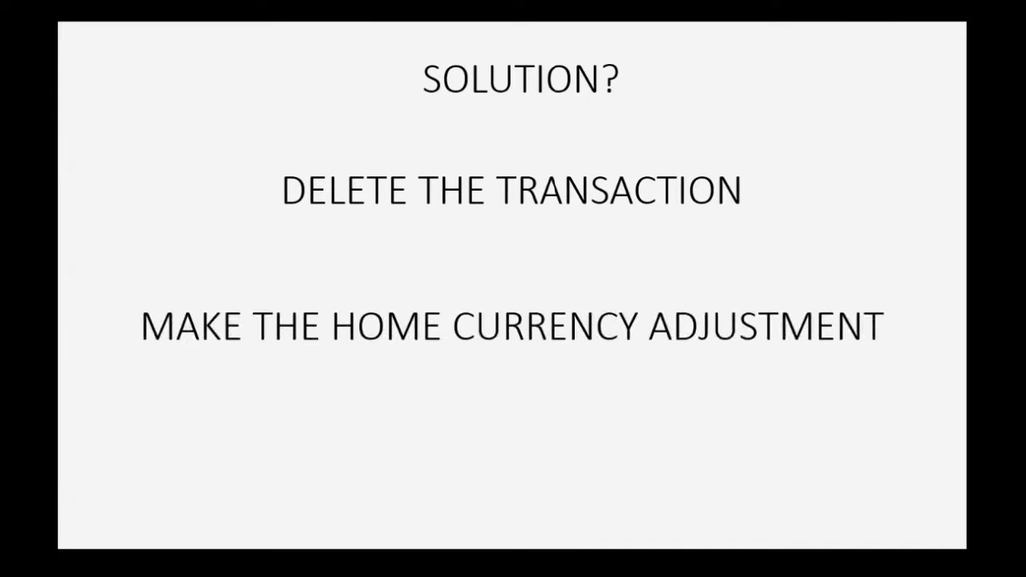
key(Right)
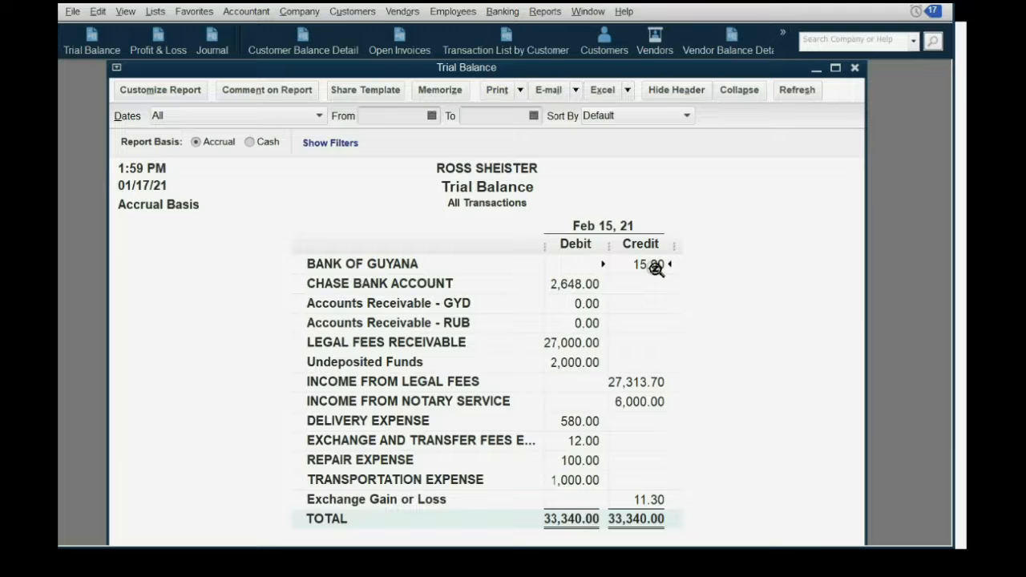
Delete the 02/28/2021 BANK OF GUYANA check found through the Trial Balance, and close the check and report windows.
double_click(656, 270)
double_click(744, 364)
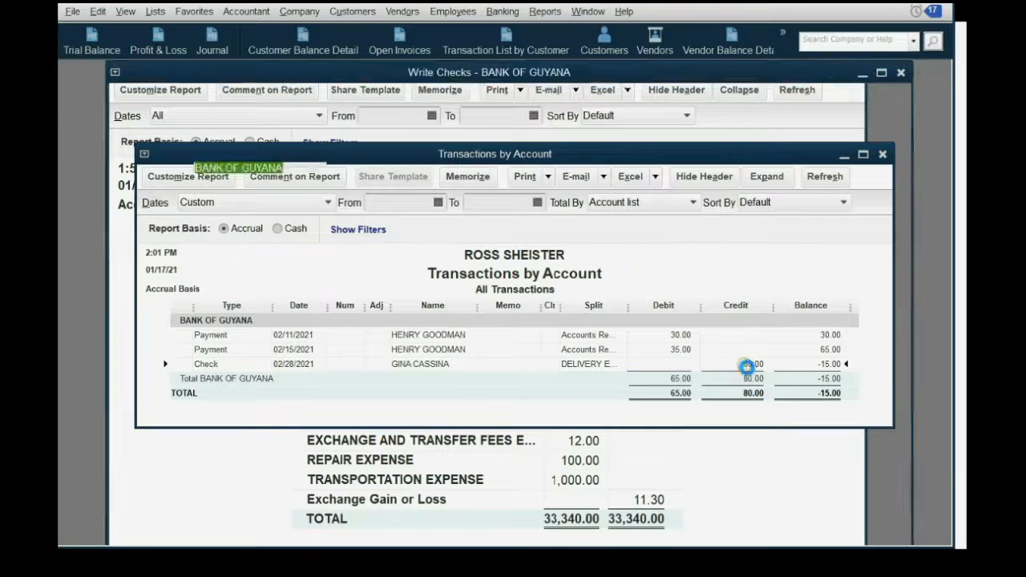
click(246, 120)
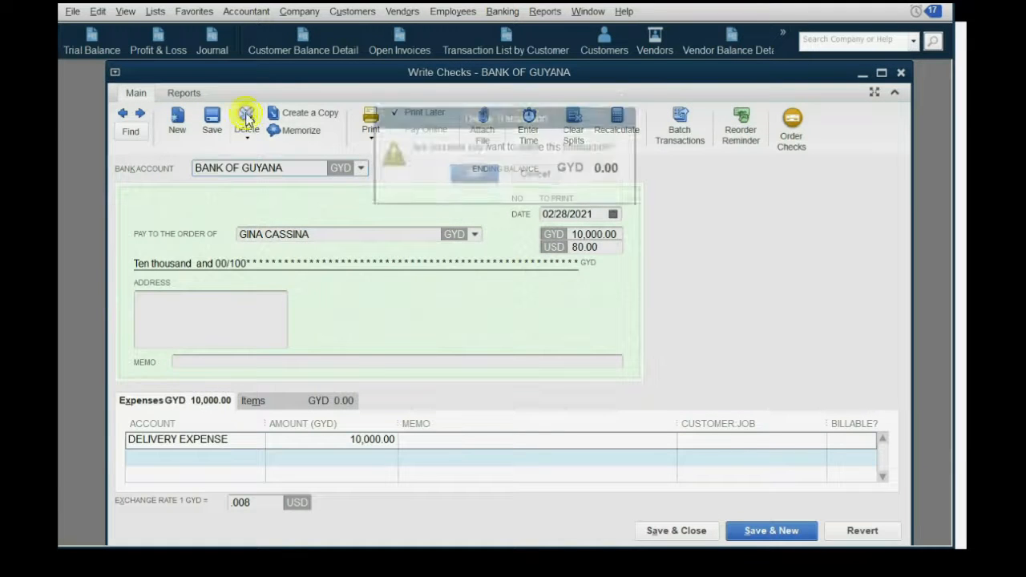
click(474, 181)
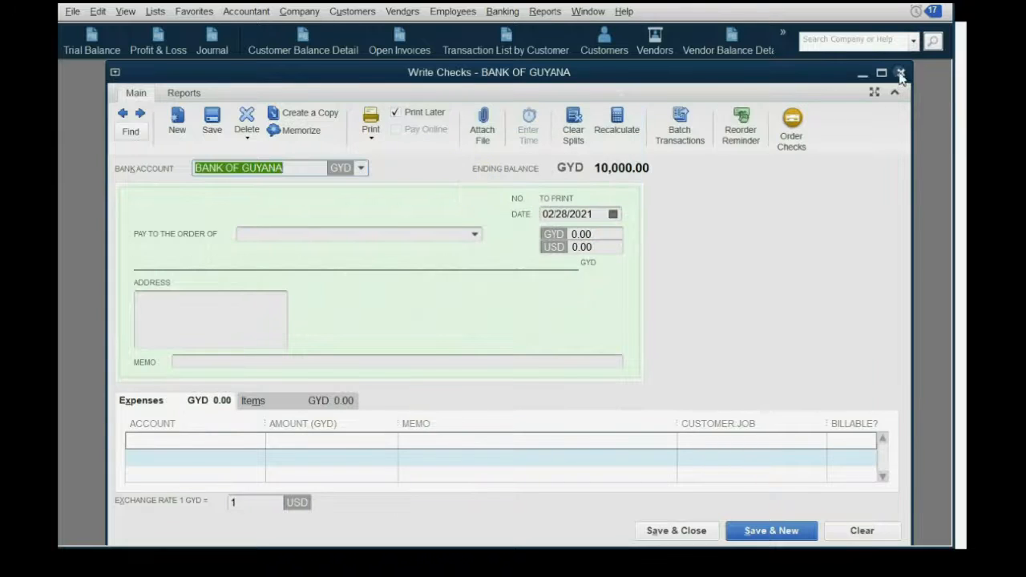
click(901, 72)
click(882, 153)
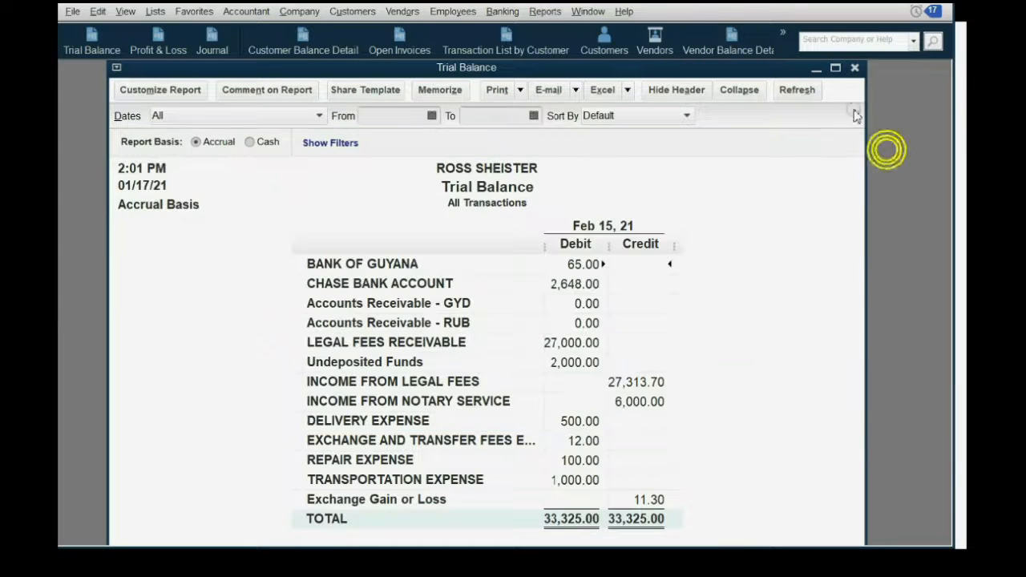
click(854, 68)
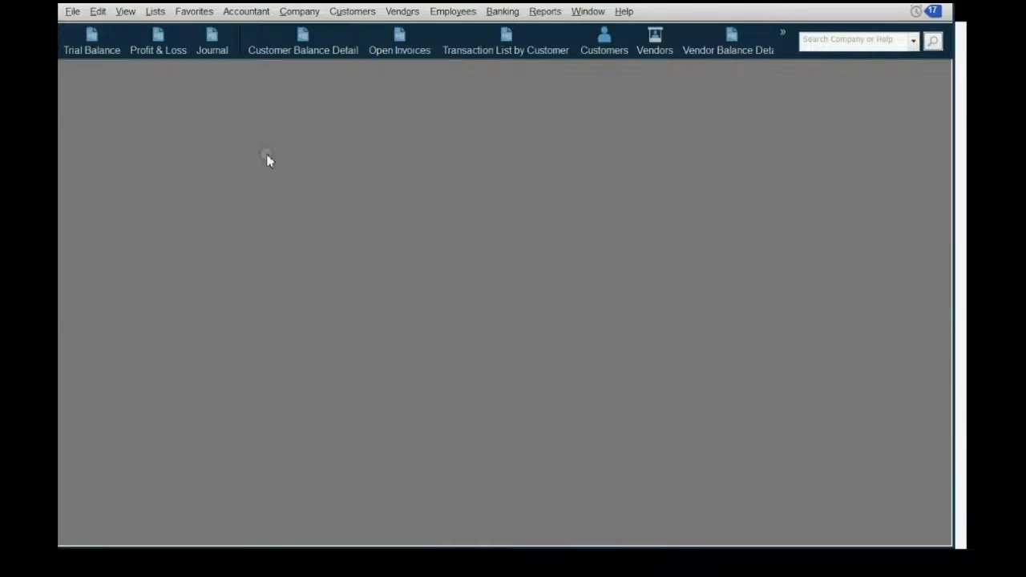
Start a Home Currency Adjustment from the Currency List and select Guyanese Dollar as its currency.
click(155, 11)
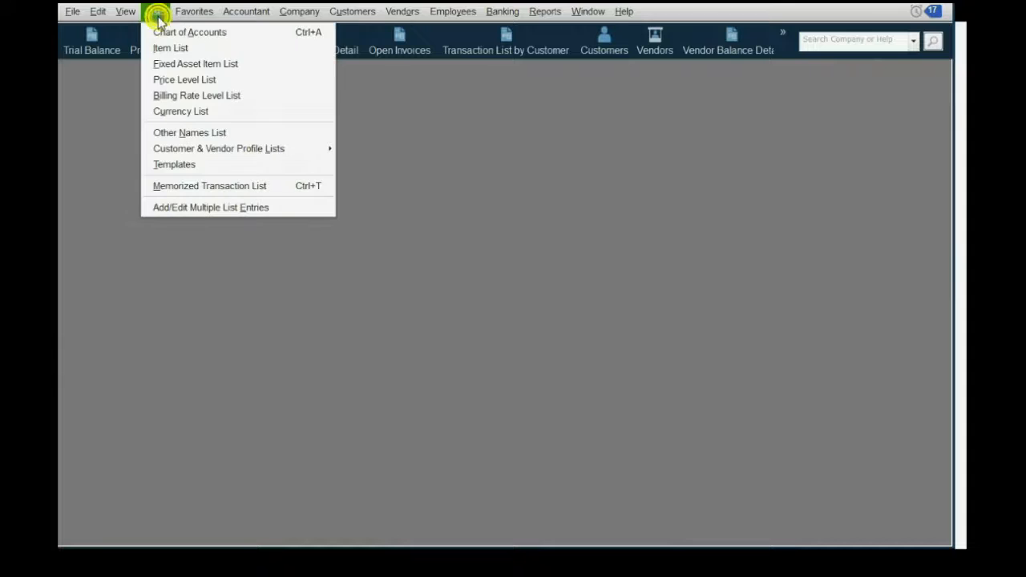
click(185, 113)
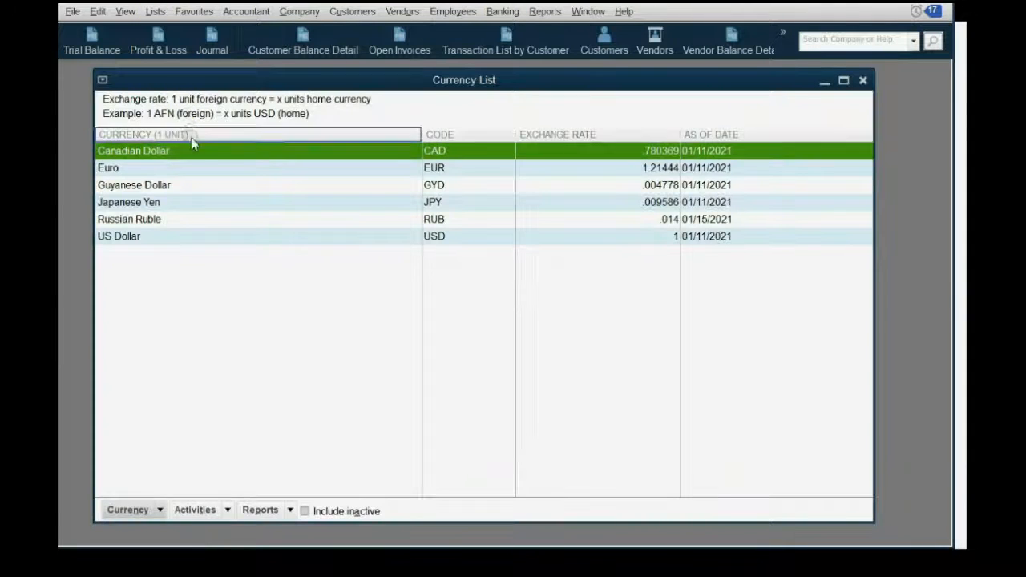
click(194, 185)
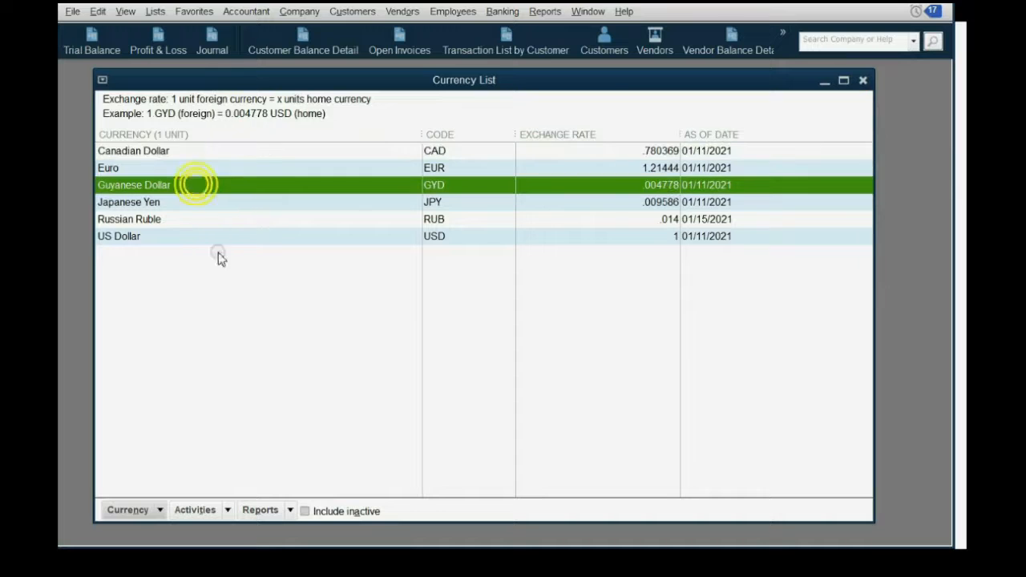
click(195, 510)
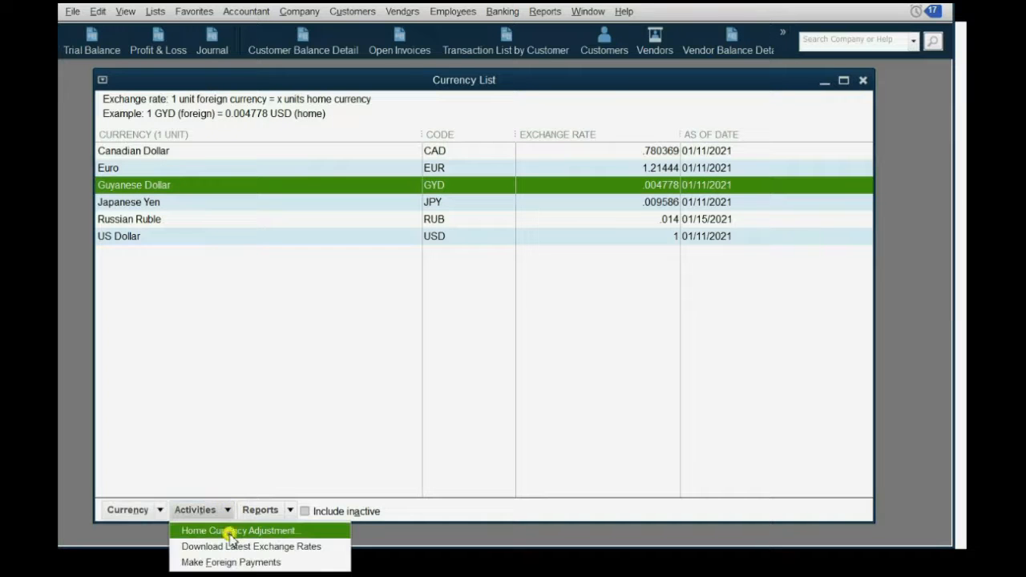
click(229, 528)
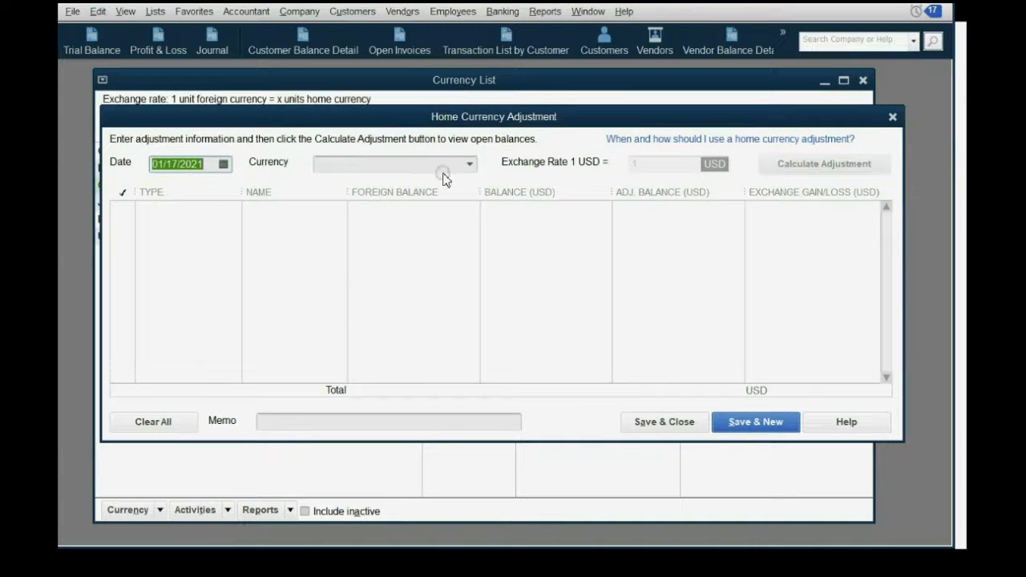
click(469, 164)
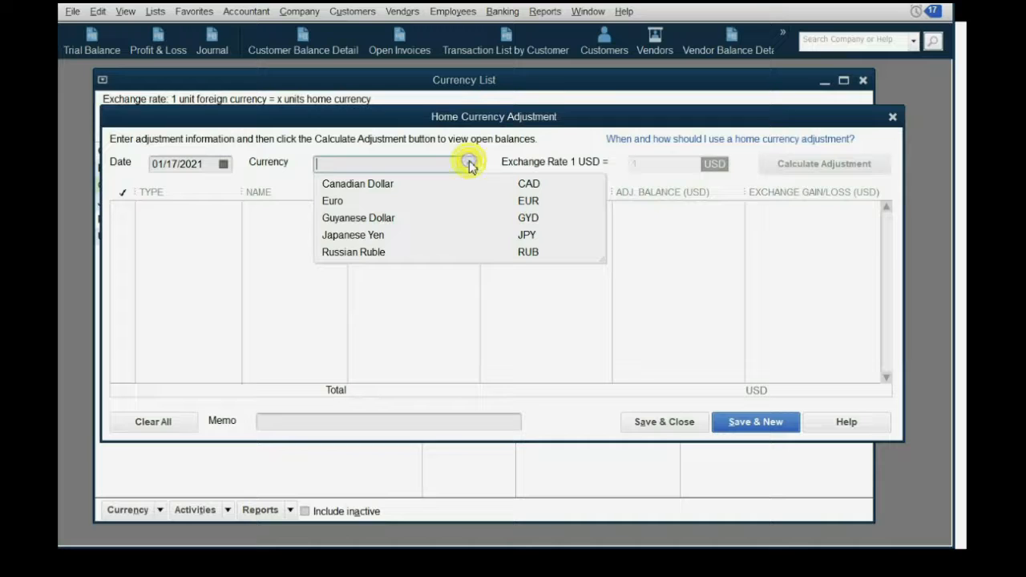
click(424, 224)
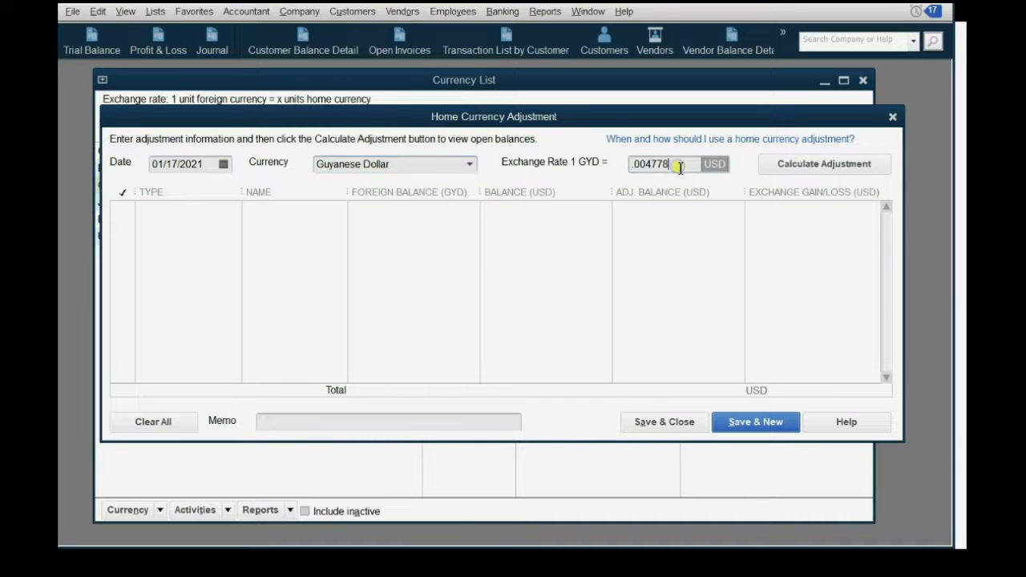
Set the adjustment's exchange rate to .008 USD per GYD and its date to 02/28/2021, and calculate the adjustment.
drag(678, 165, 655, 163)
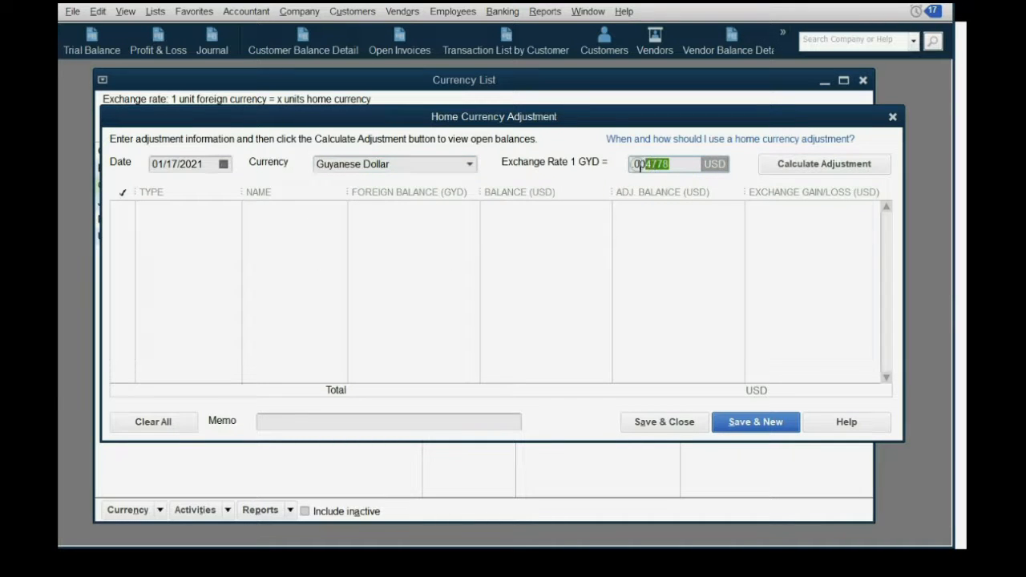
text(8)
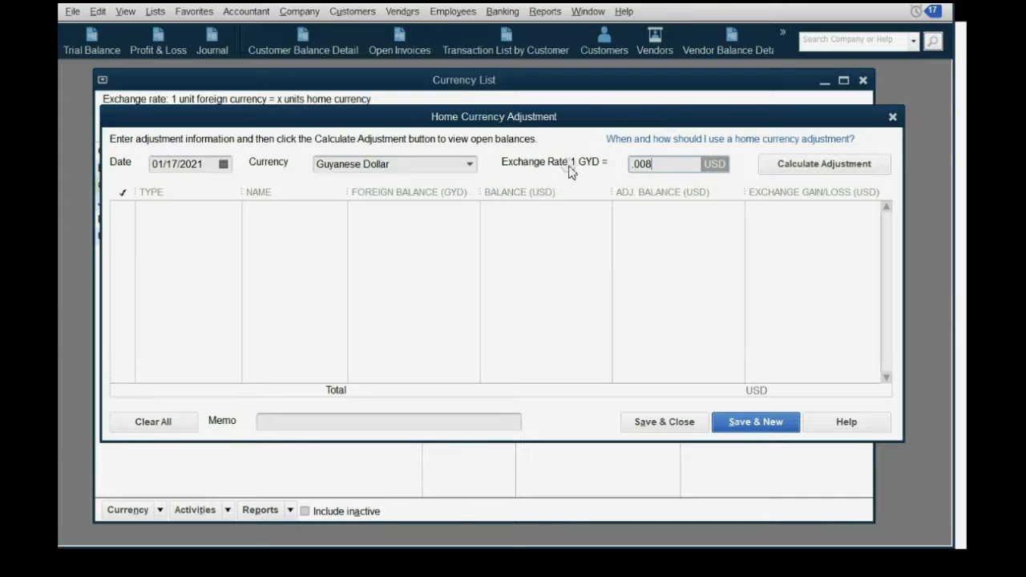
click(222, 163)
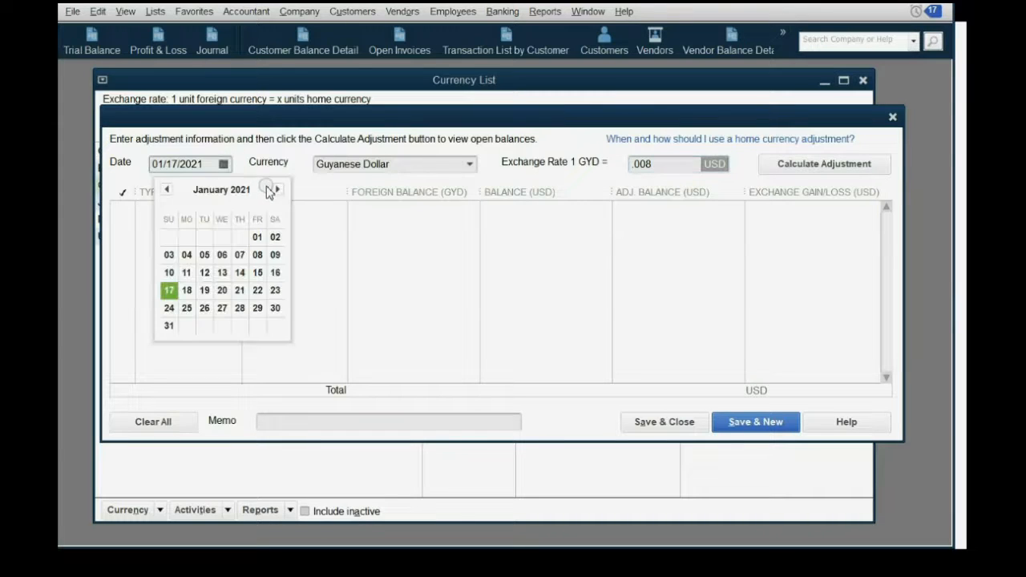
click(276, 189)
click(169, 308)
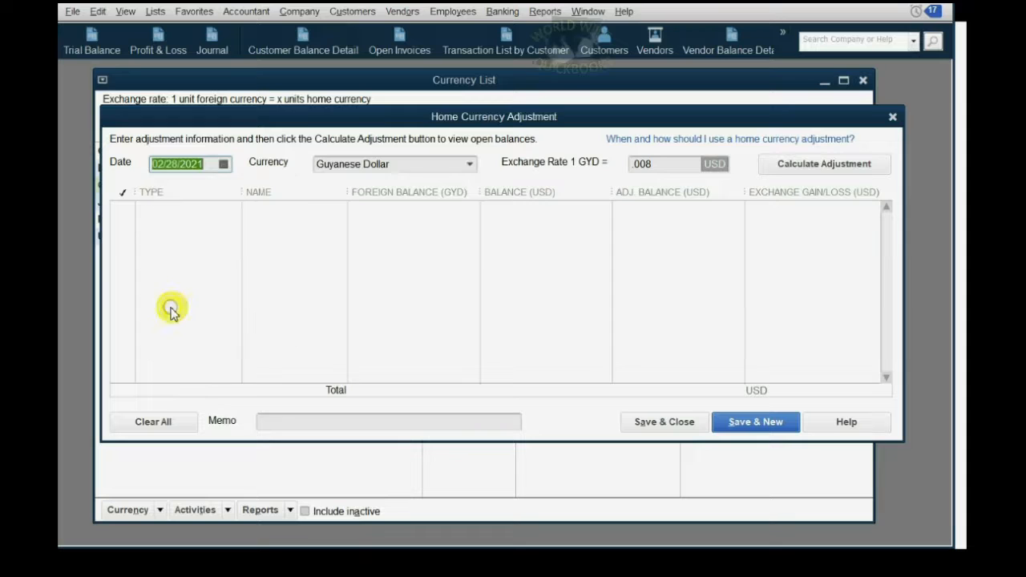
click(791, 165)
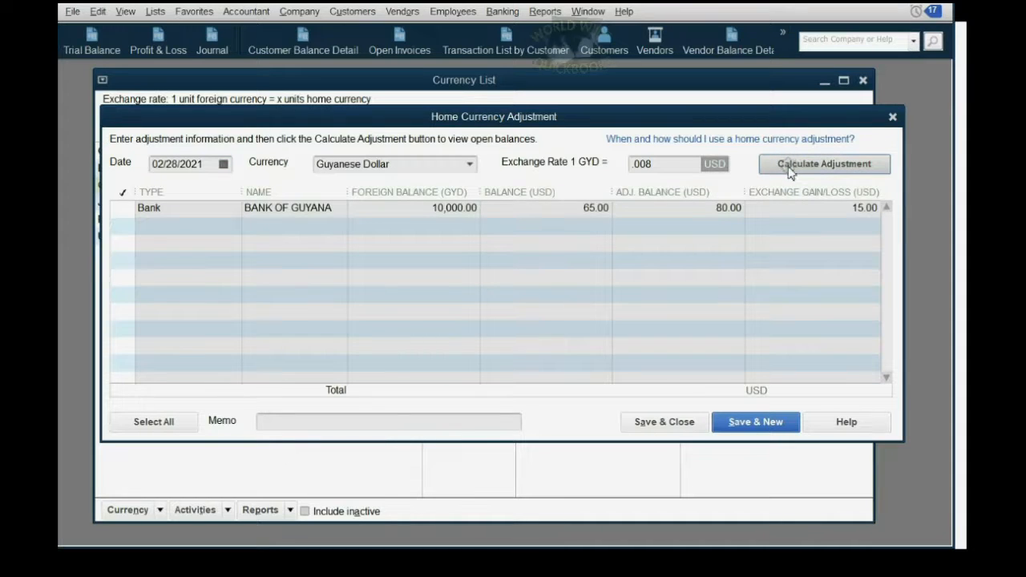
Include the BANK OF GUYANA balance in the home currency adjustment, save the adjustment, and open the Trial Balance report.
click(788, 208)
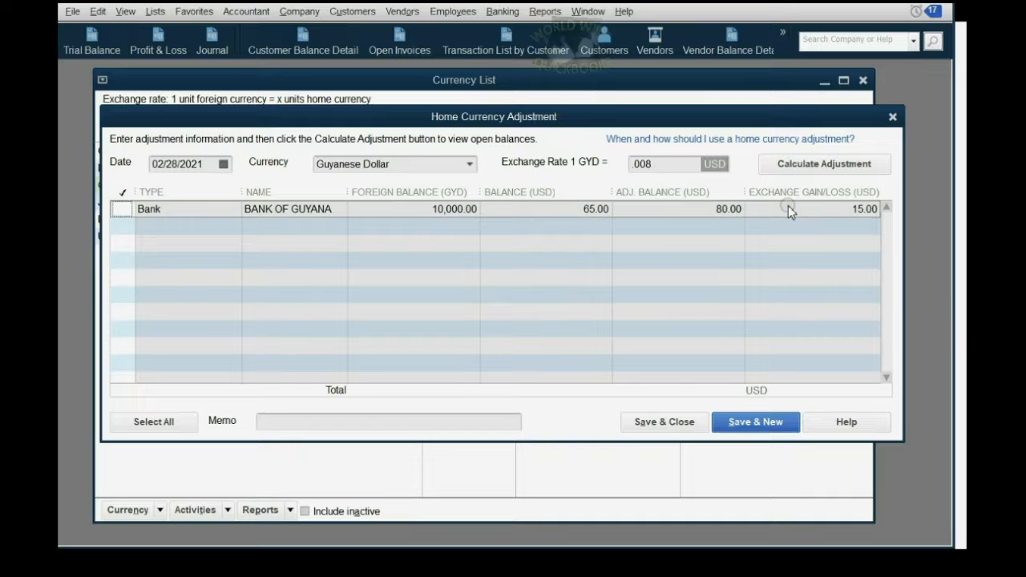
click(122, 209)
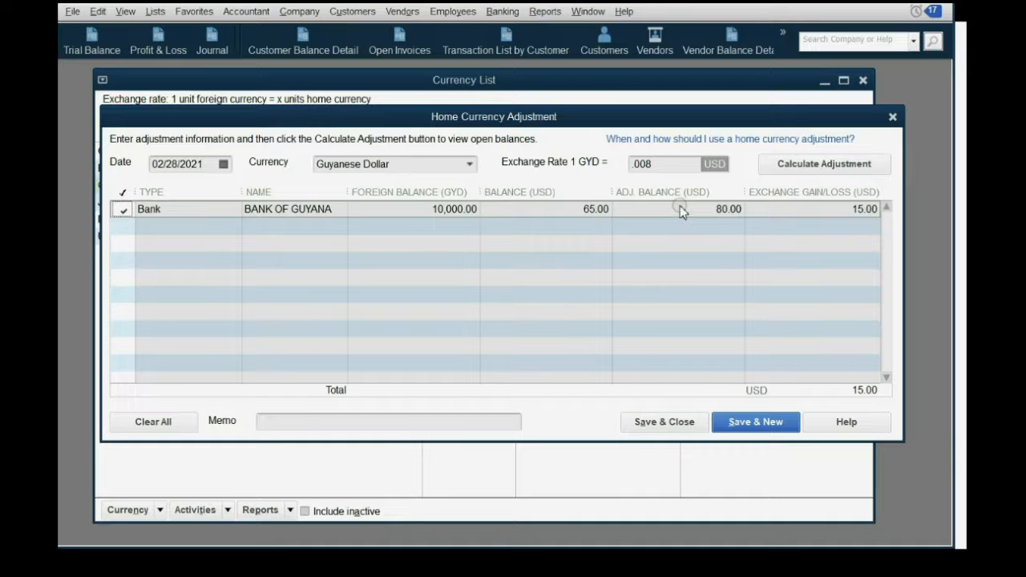
click(665, 422)
click(92, 40)
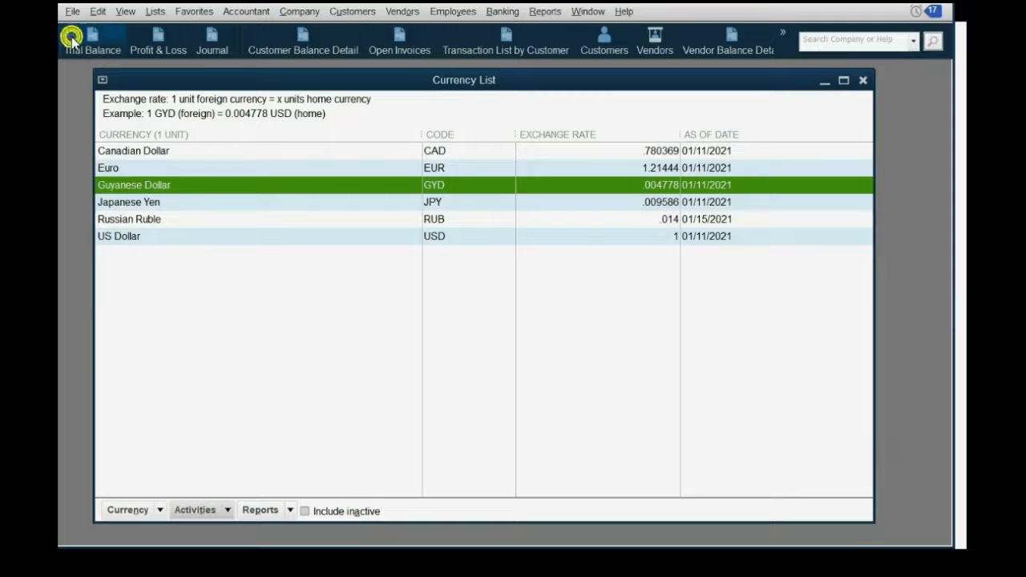
double_click(582, 274)
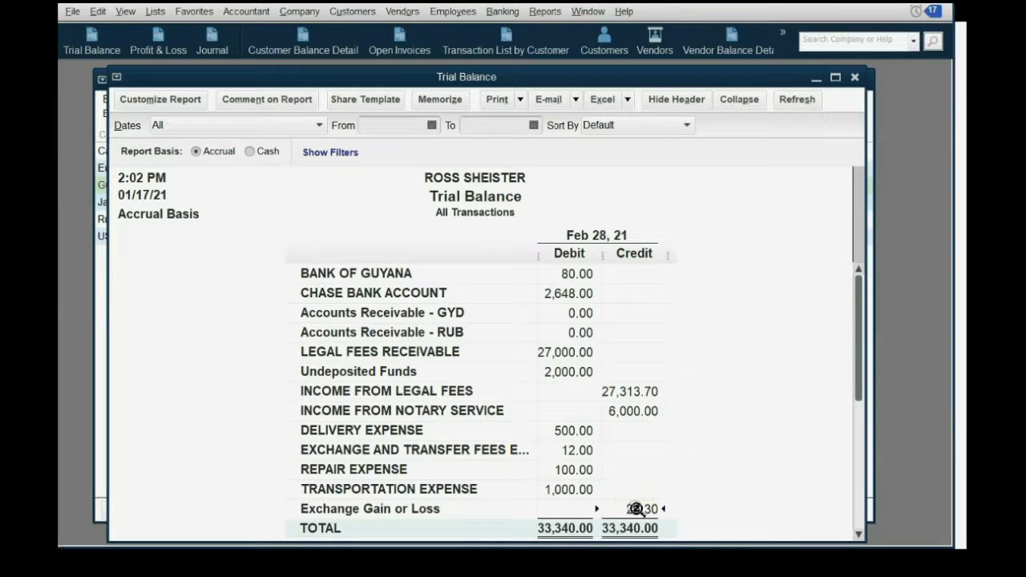
Write a check from BANK OF GUYANA to the vendor set up in GYD for 10,000 GYD, and save it.
click(501, 11)
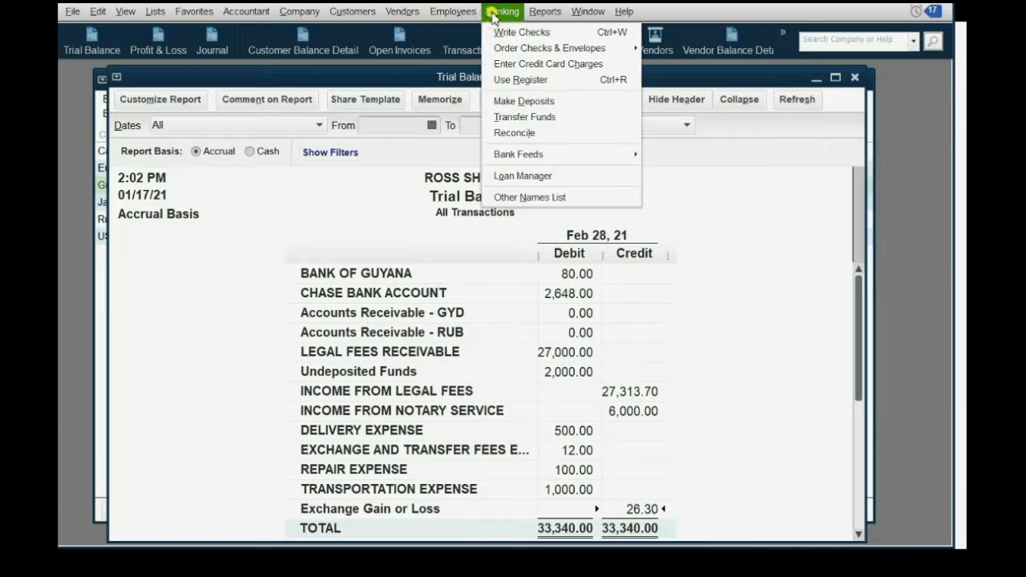
click(497, 32)
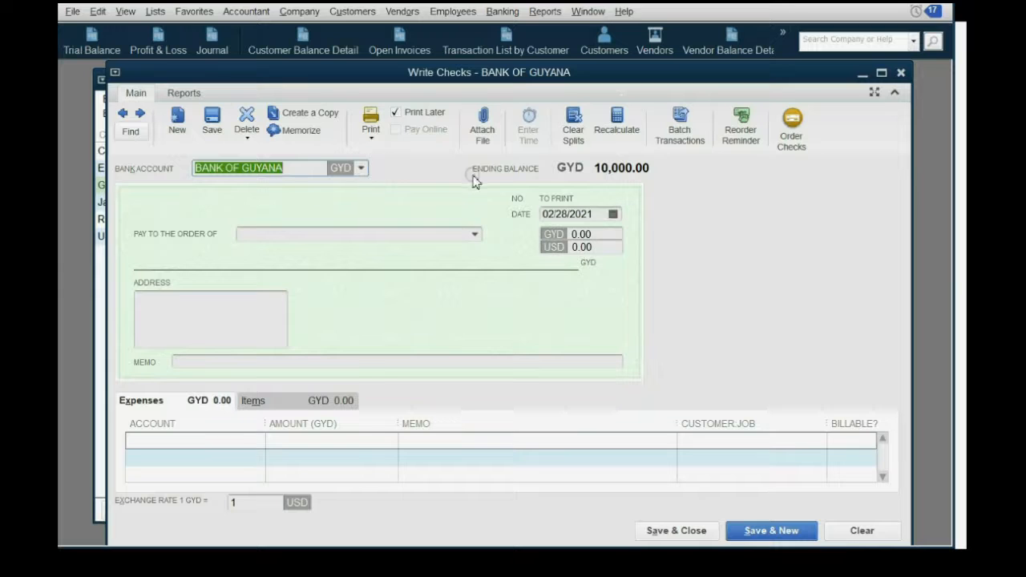
click(473, 234)
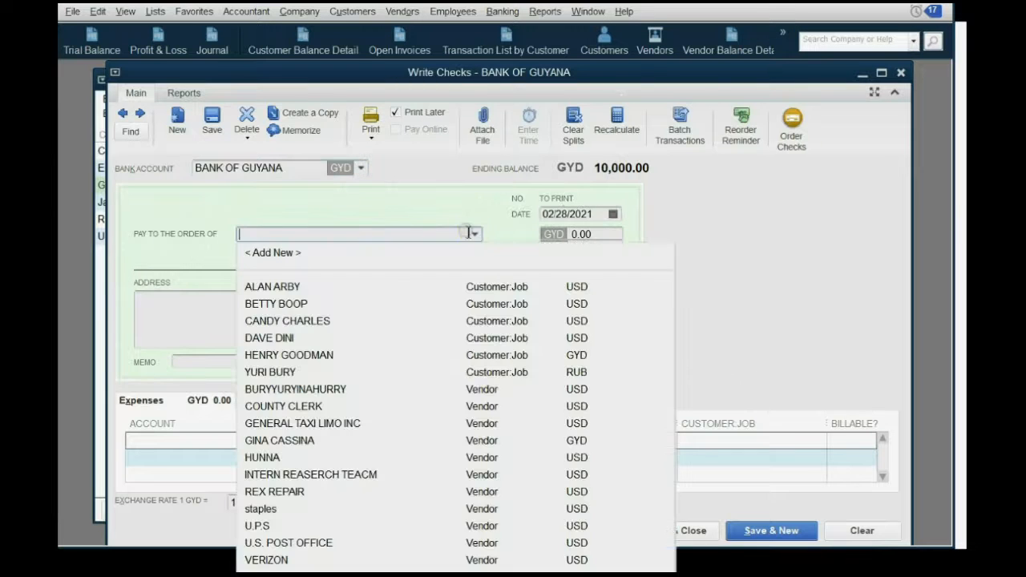
click(301, 440)
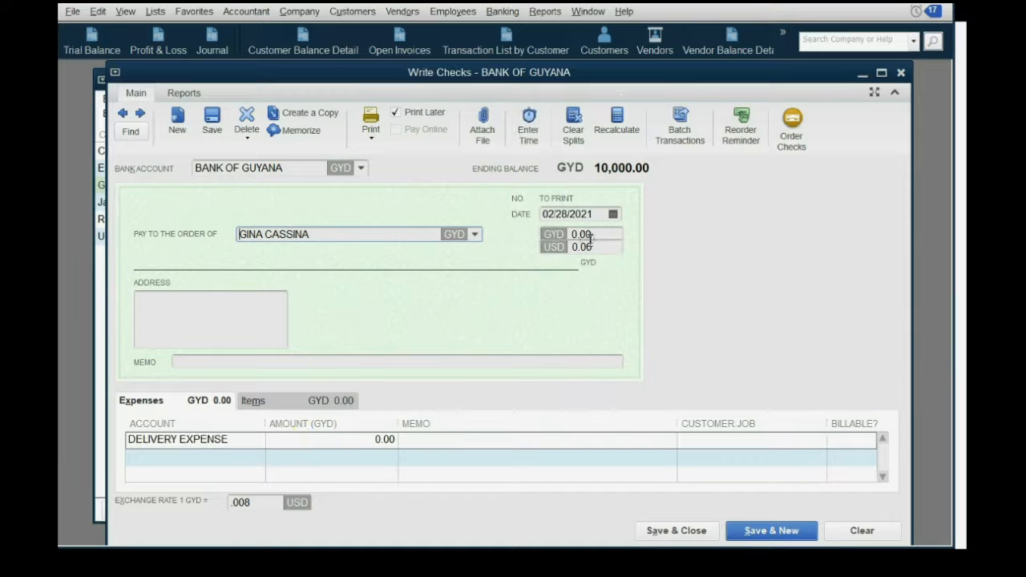
click(255, 502)
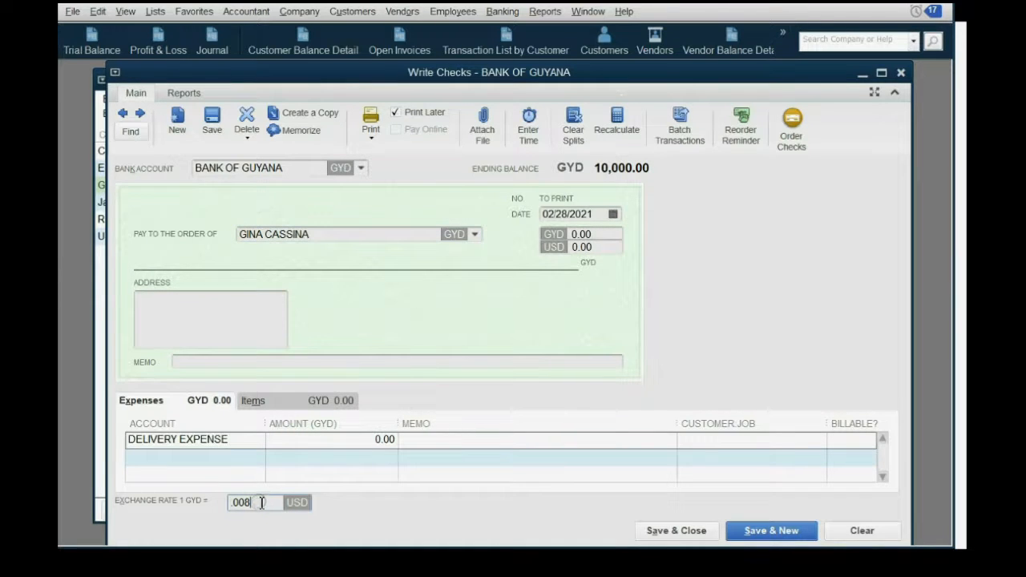
click(562, 234)
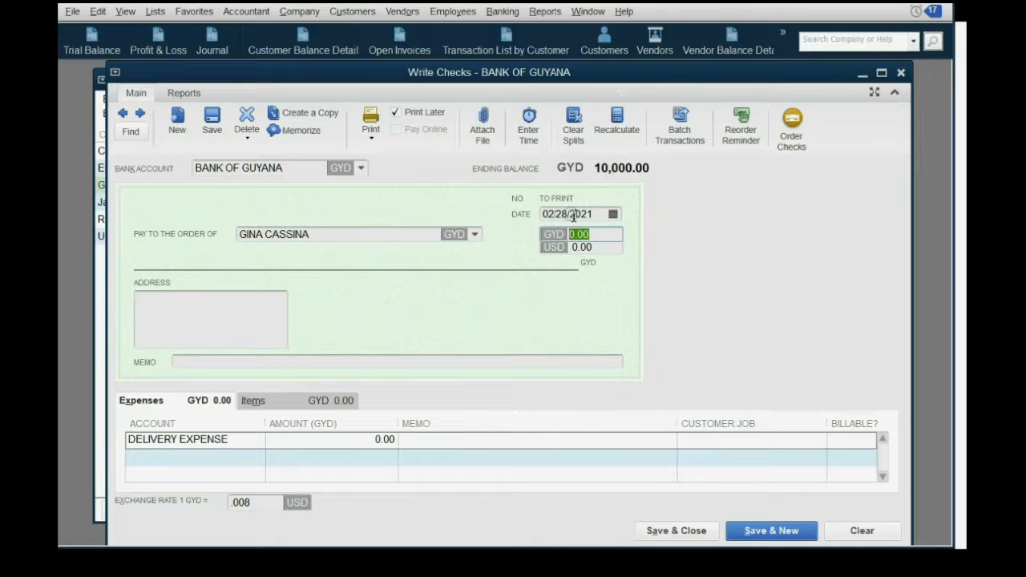
text(10,000)
key(Tab)
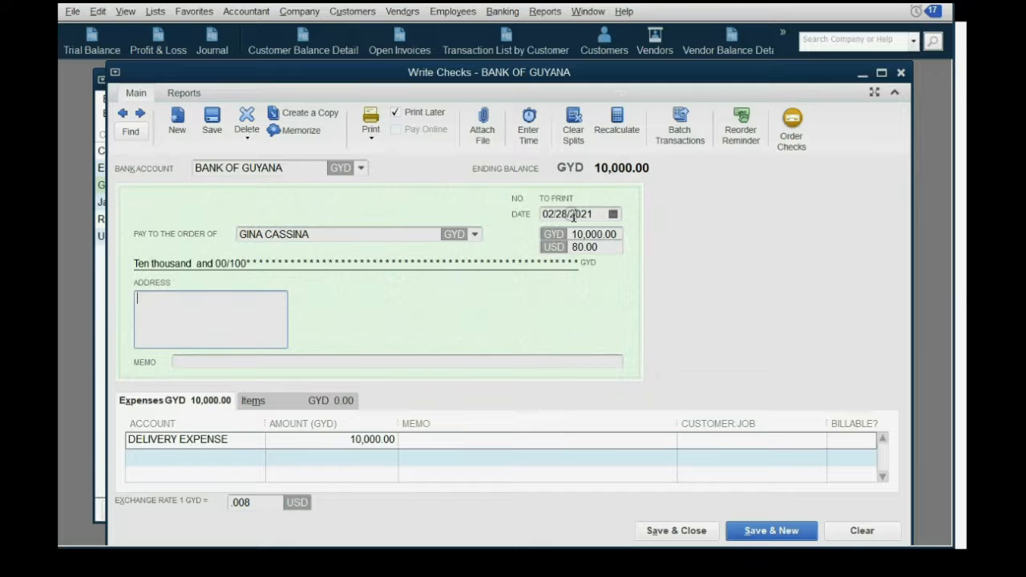
click(682, 532)
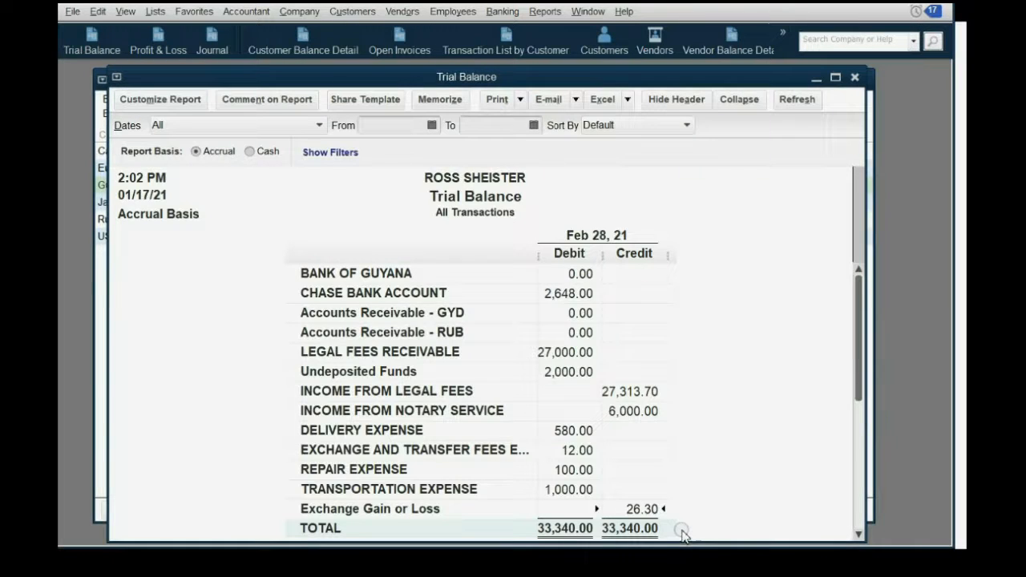